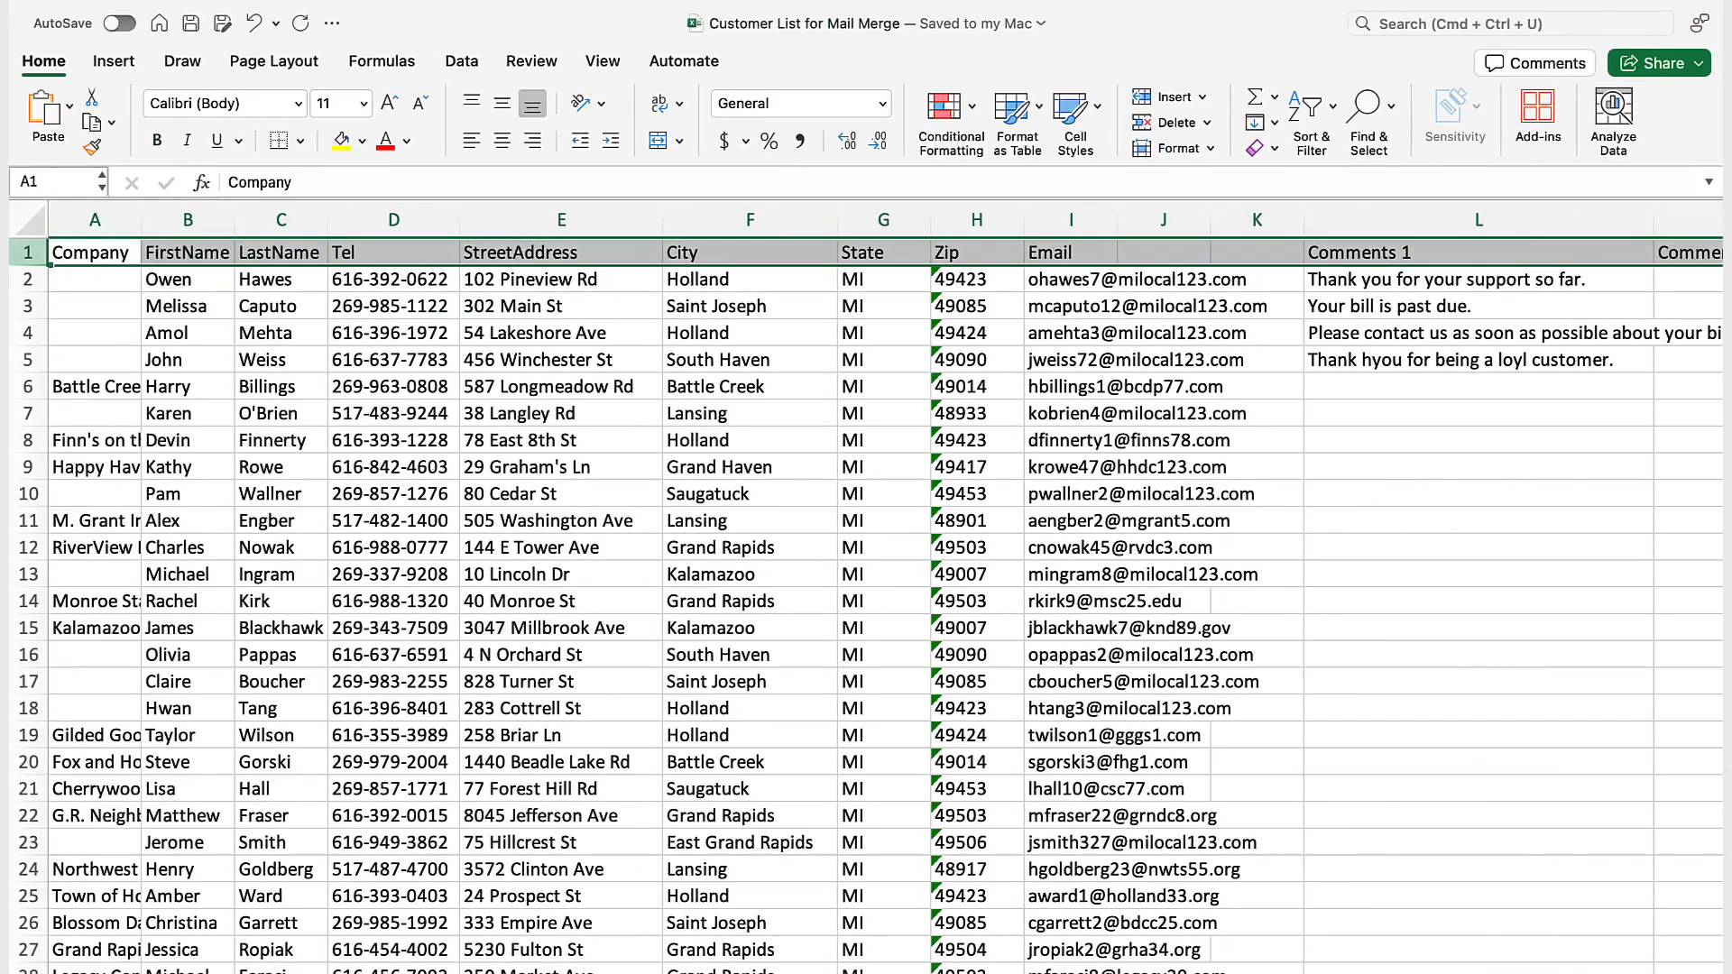
pyautogui.hscroll(3, 497, 523)
pyautogui.hscroll(-2, 496, 524)
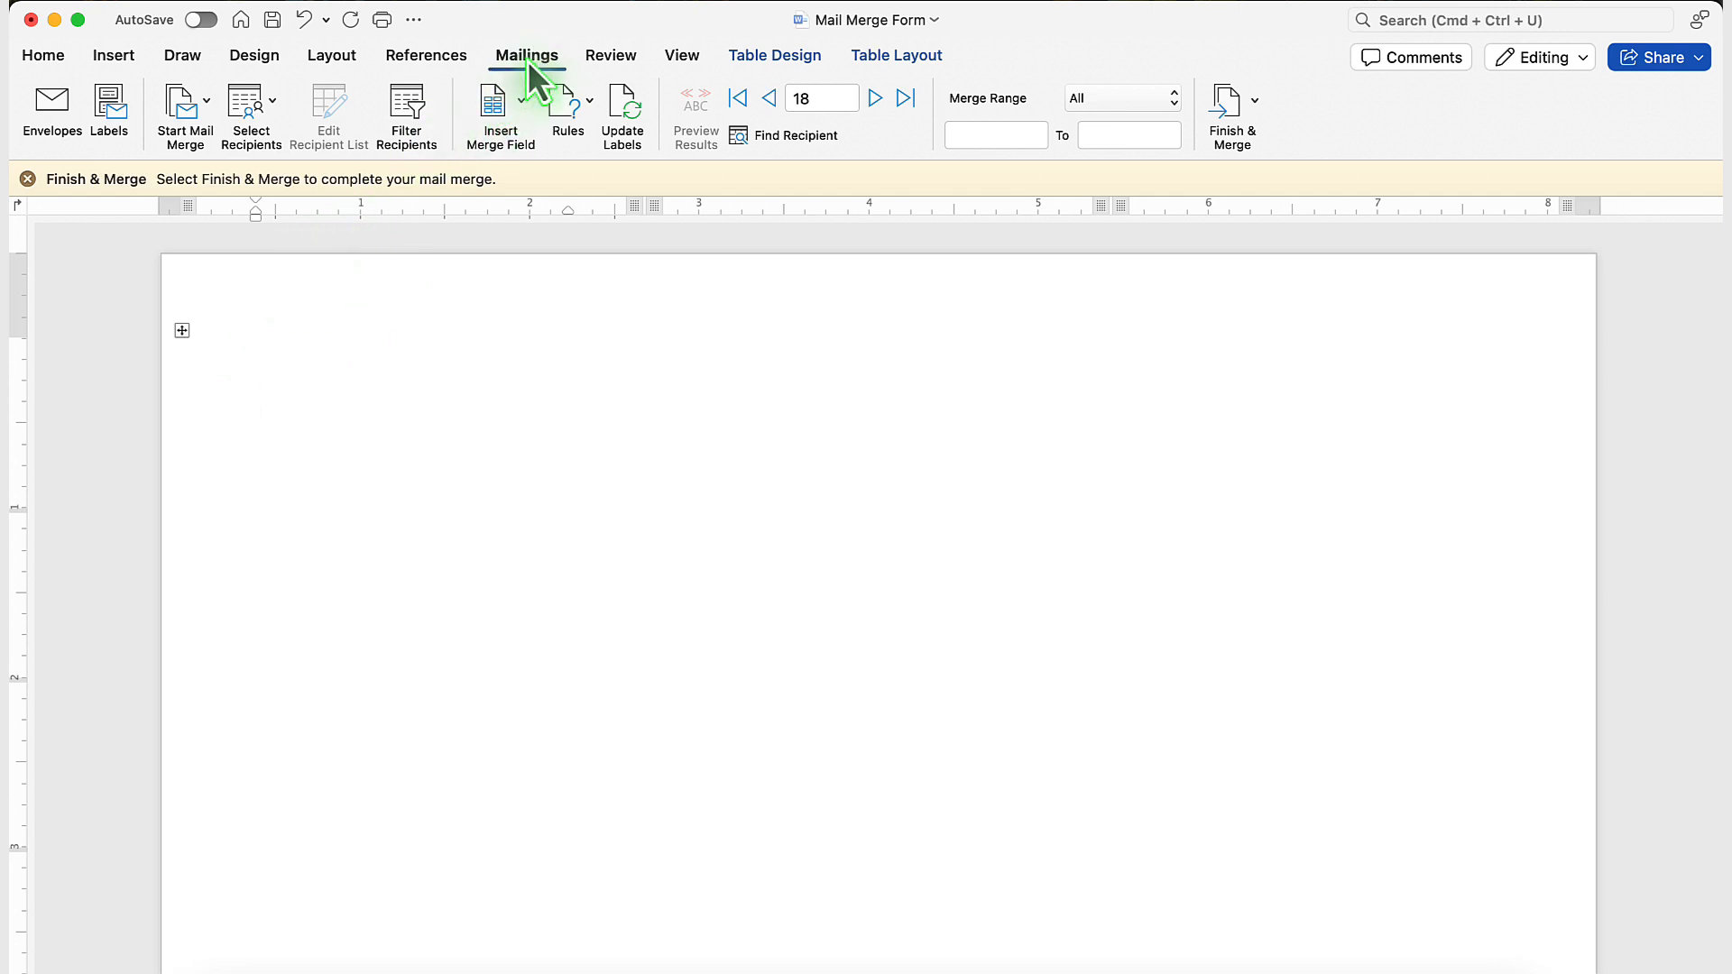
# Set up the document as a label mail merge using Avery US Letter 5160 Address Labels.
pyautogui.click(207, 110)
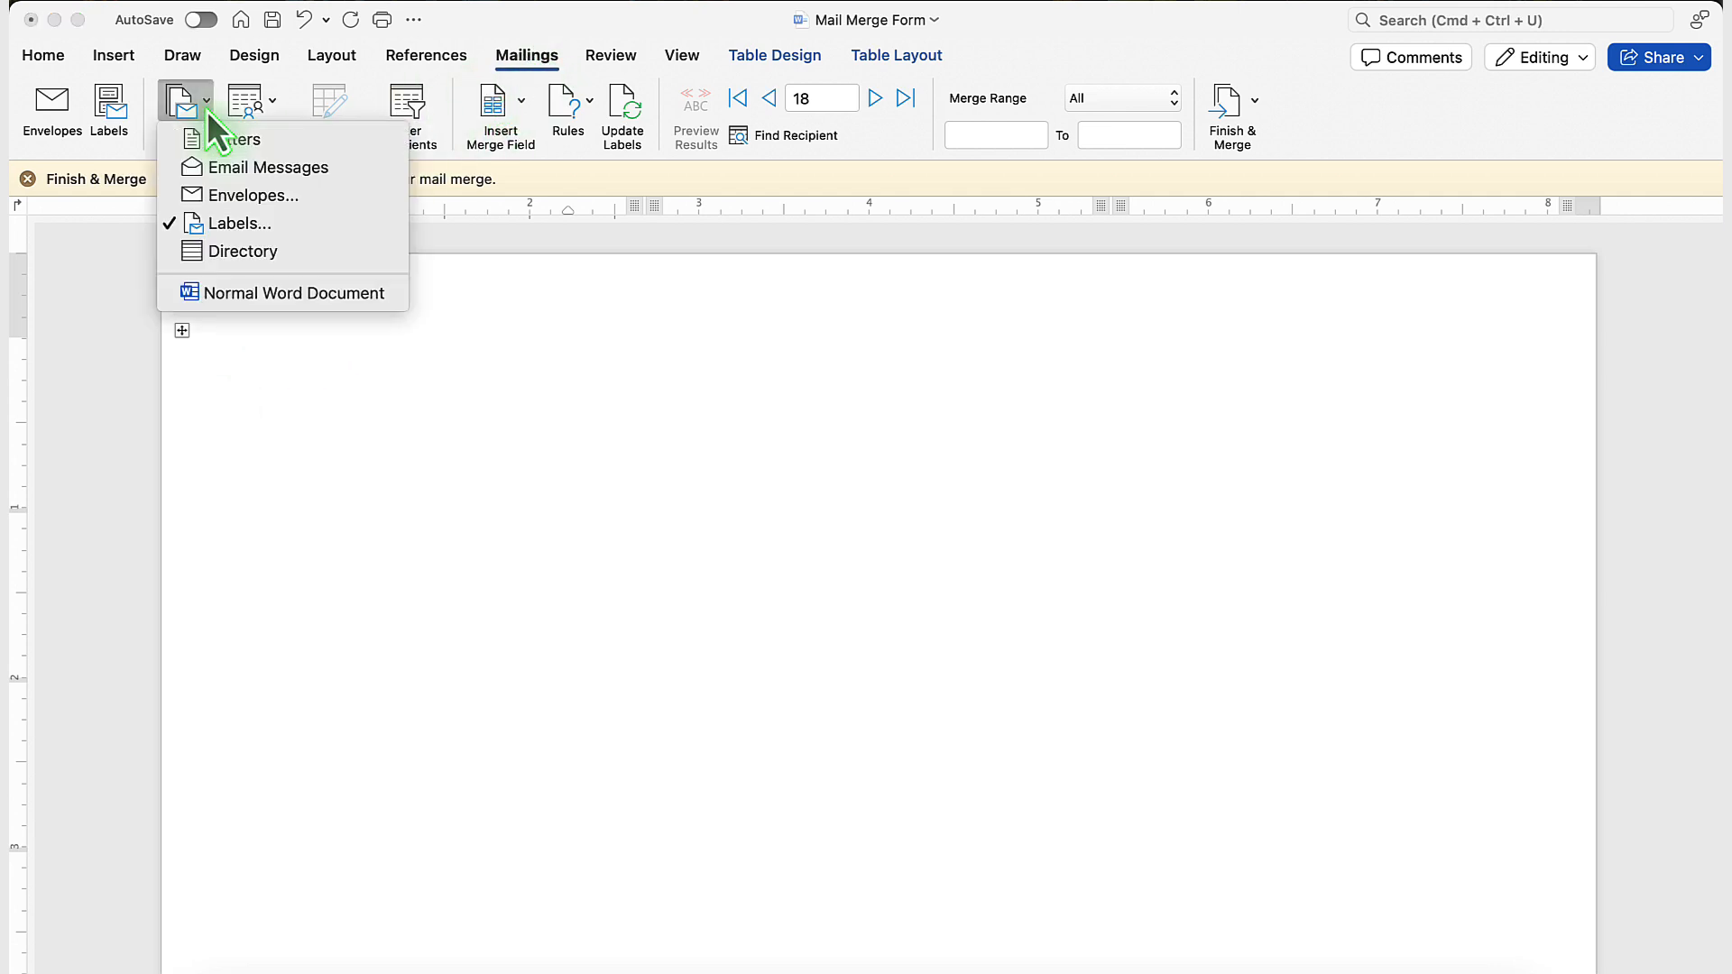
pyautogui.click(231, 222)
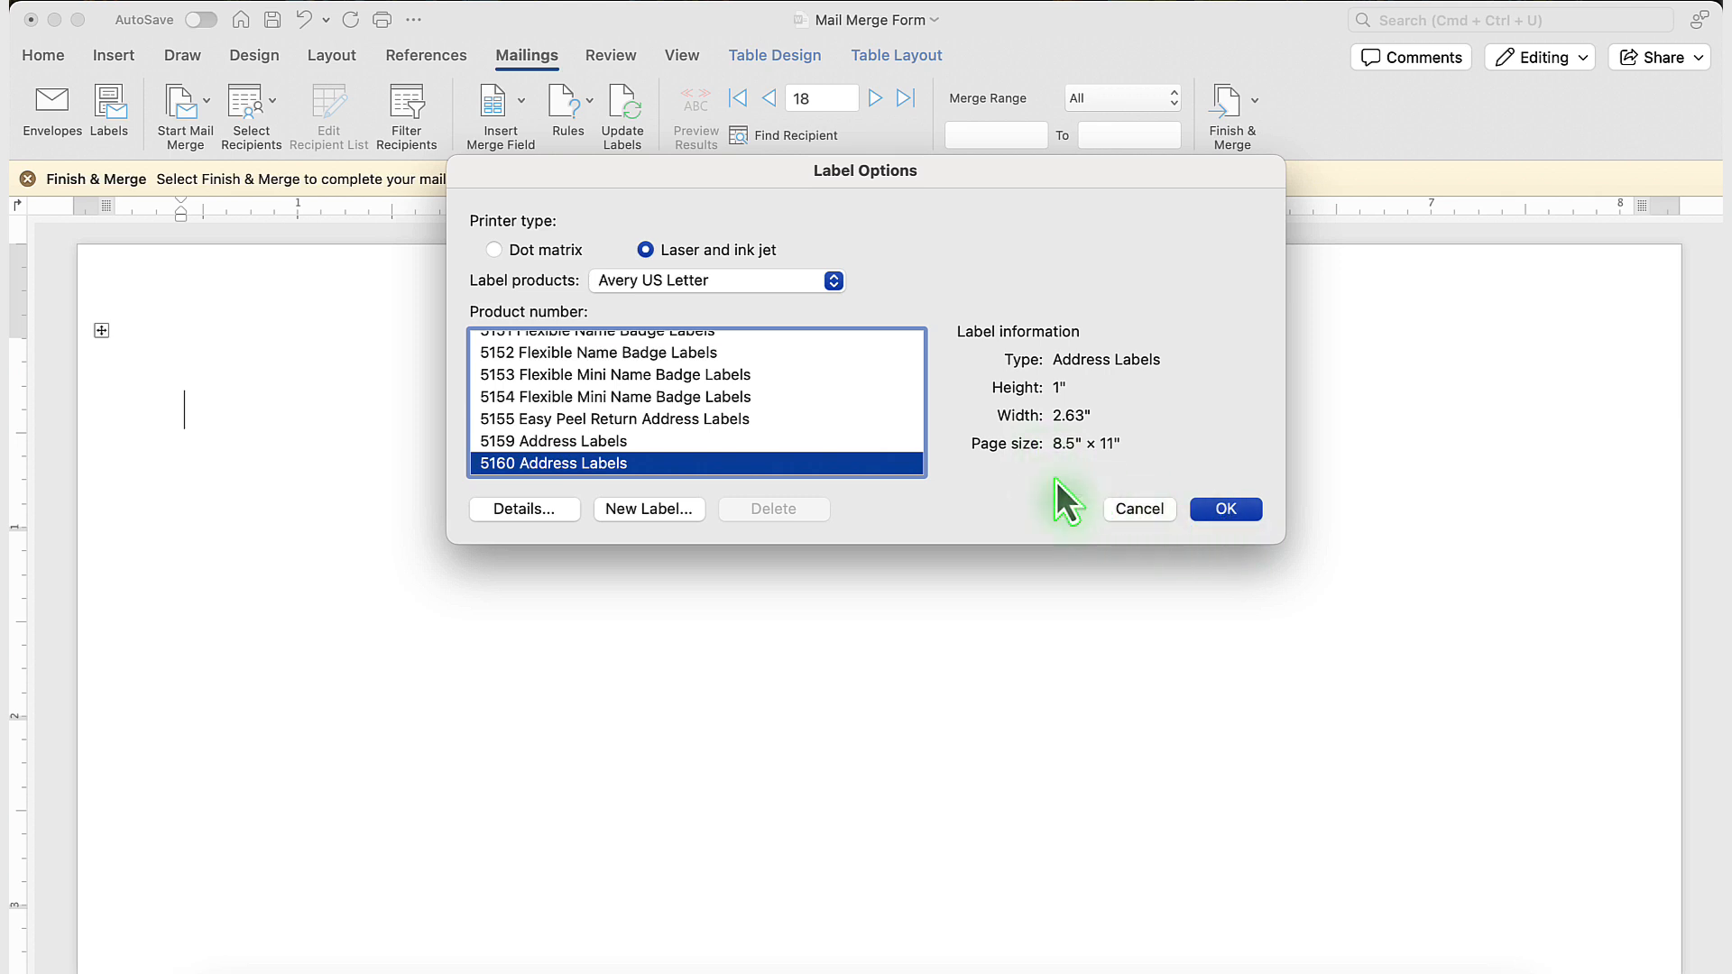
pyautogui.press('Return')
pyautogui.click(915, 444)
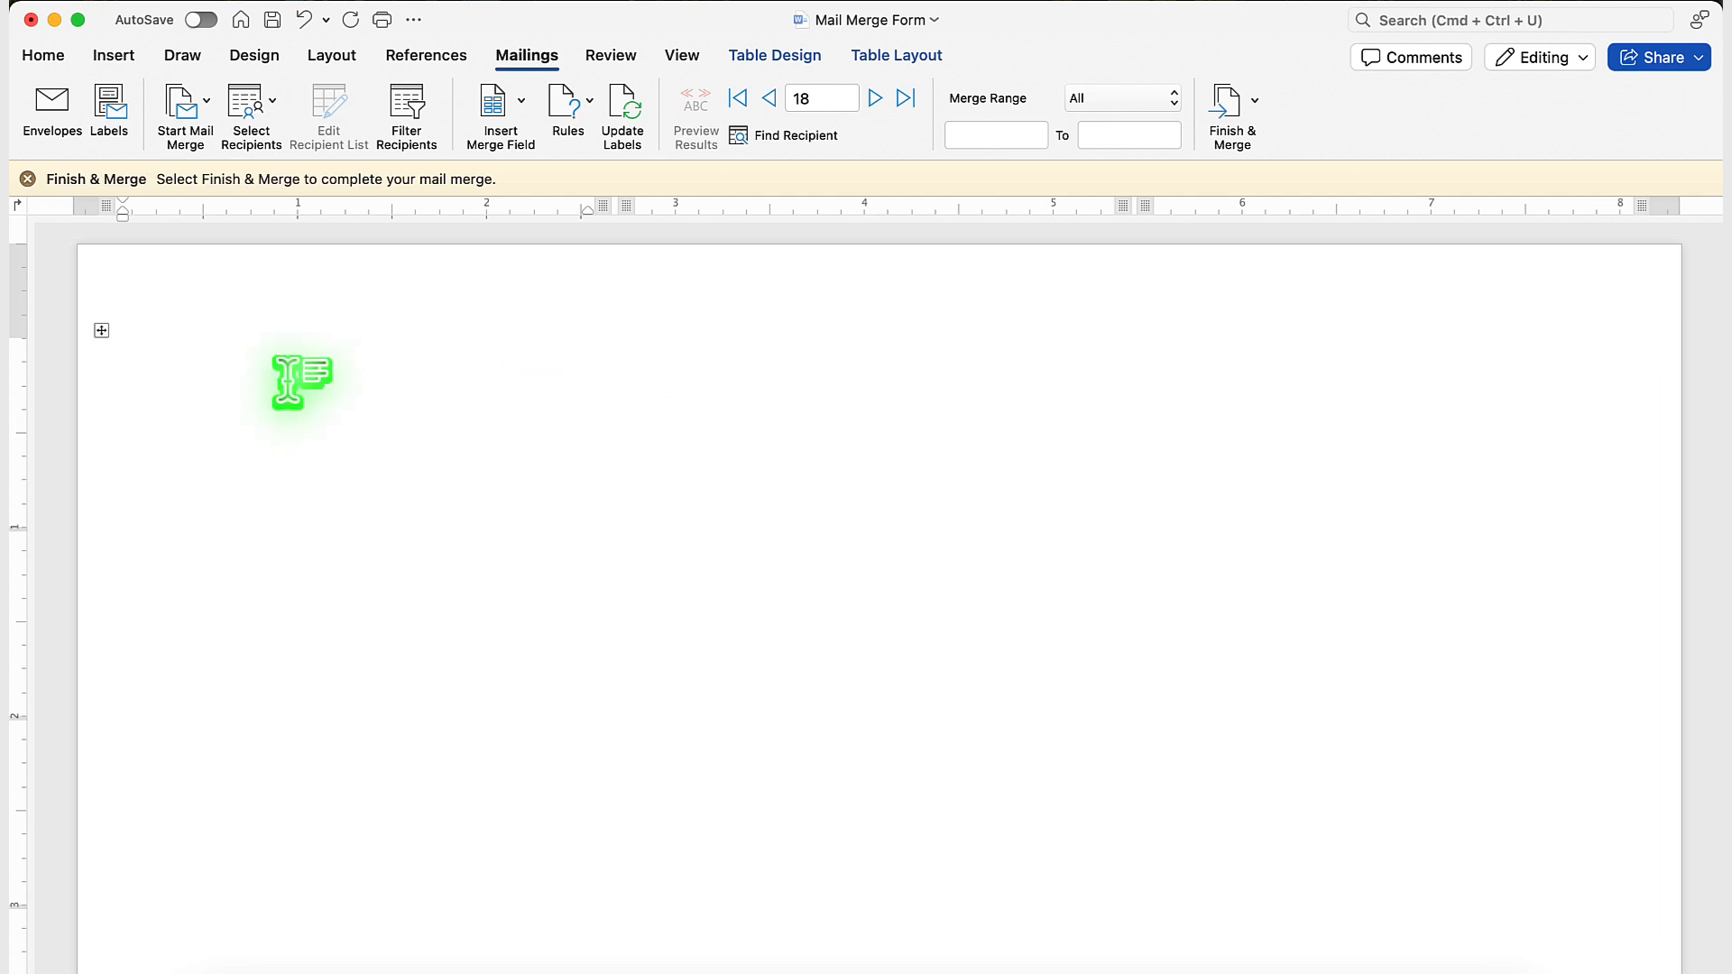
# Use the existing list Customer List for Mail Merge.xlsx as the recipients, taking its entire customers worksheet.
pyautogui.click(273, 110)
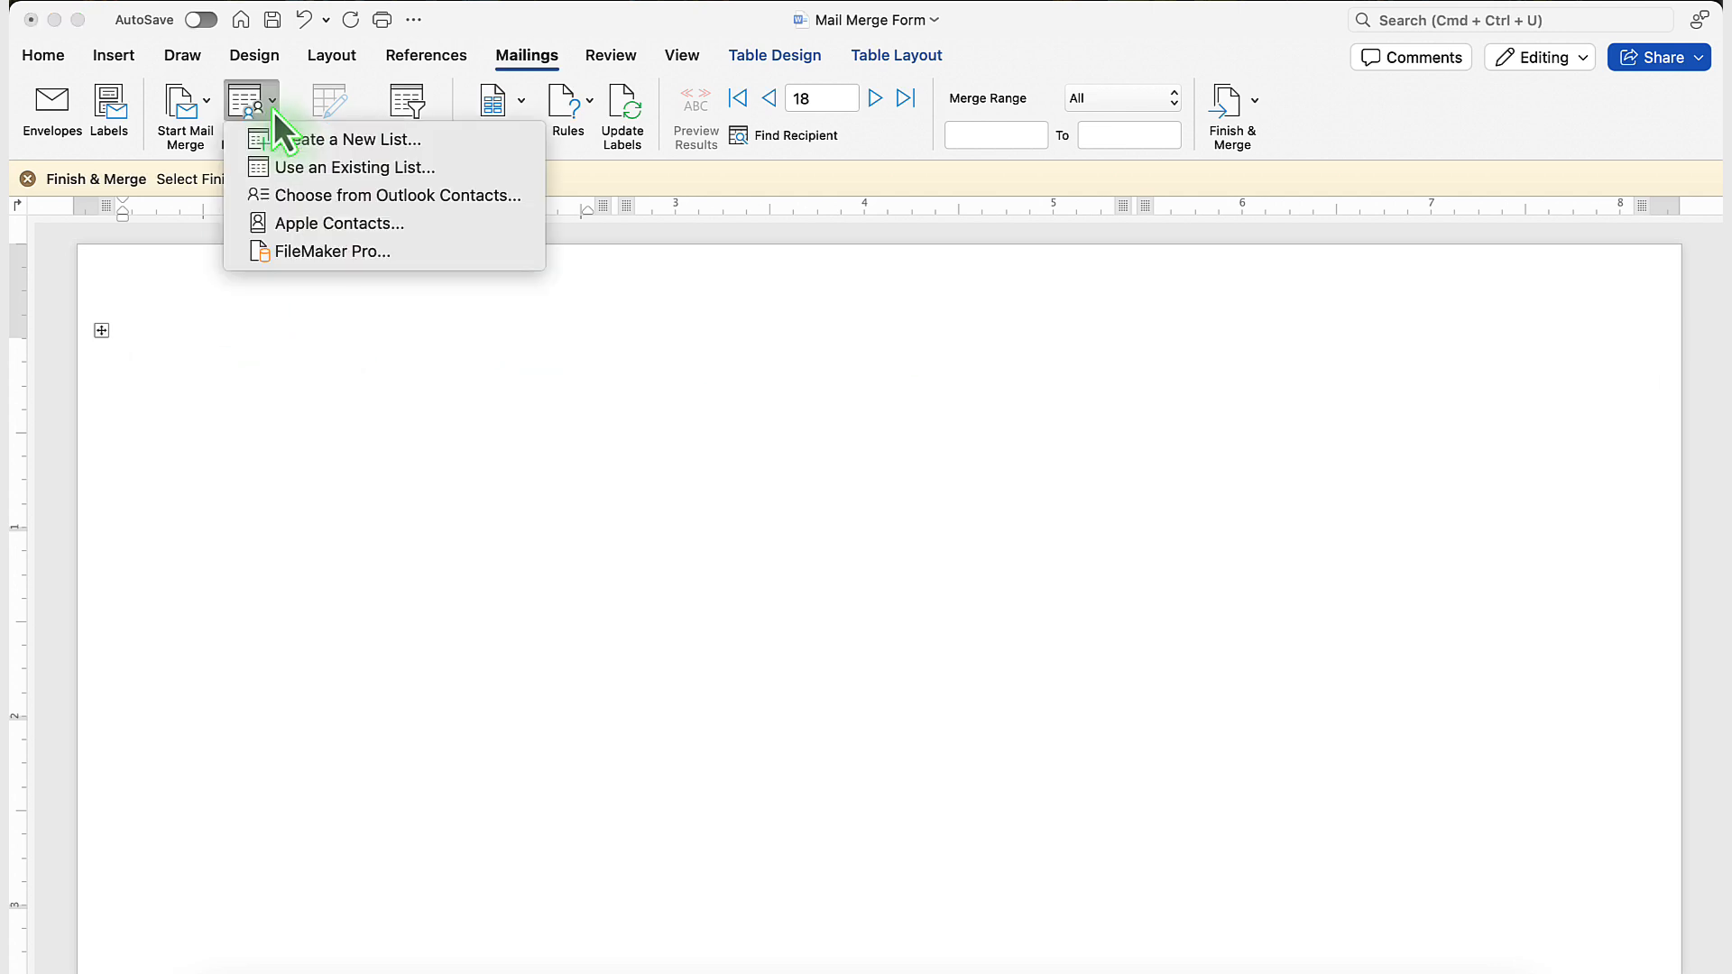
pyautogui.click(353, 170)
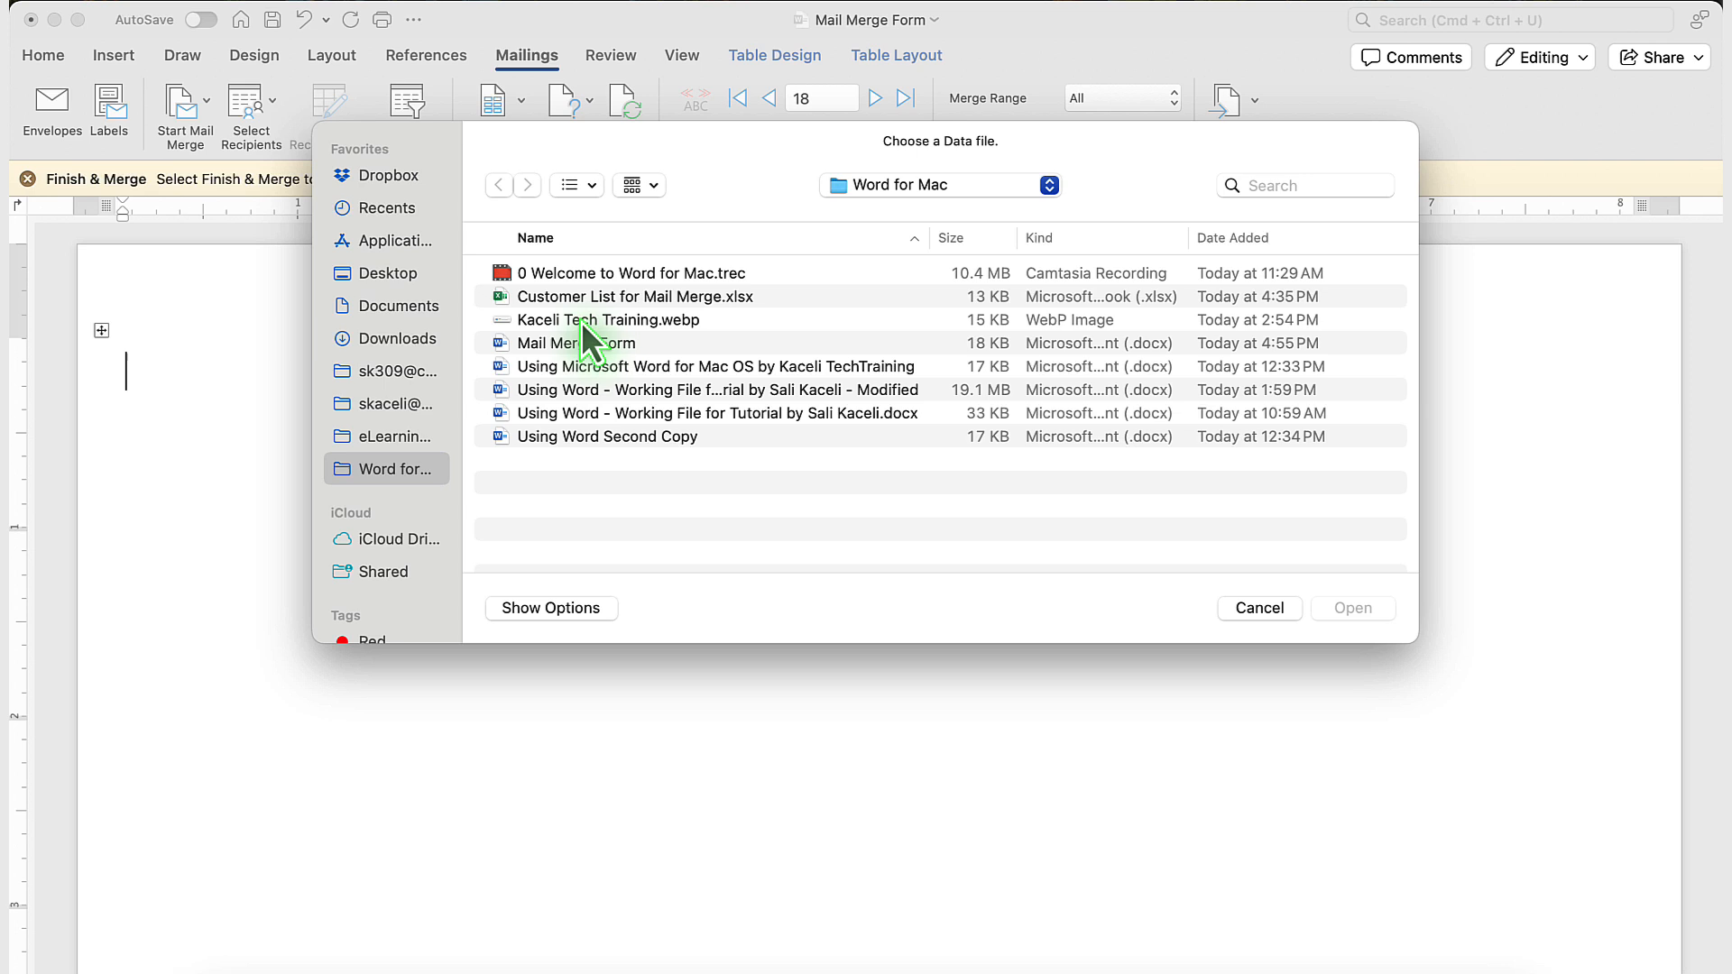
pyautogui.click(640, 298)
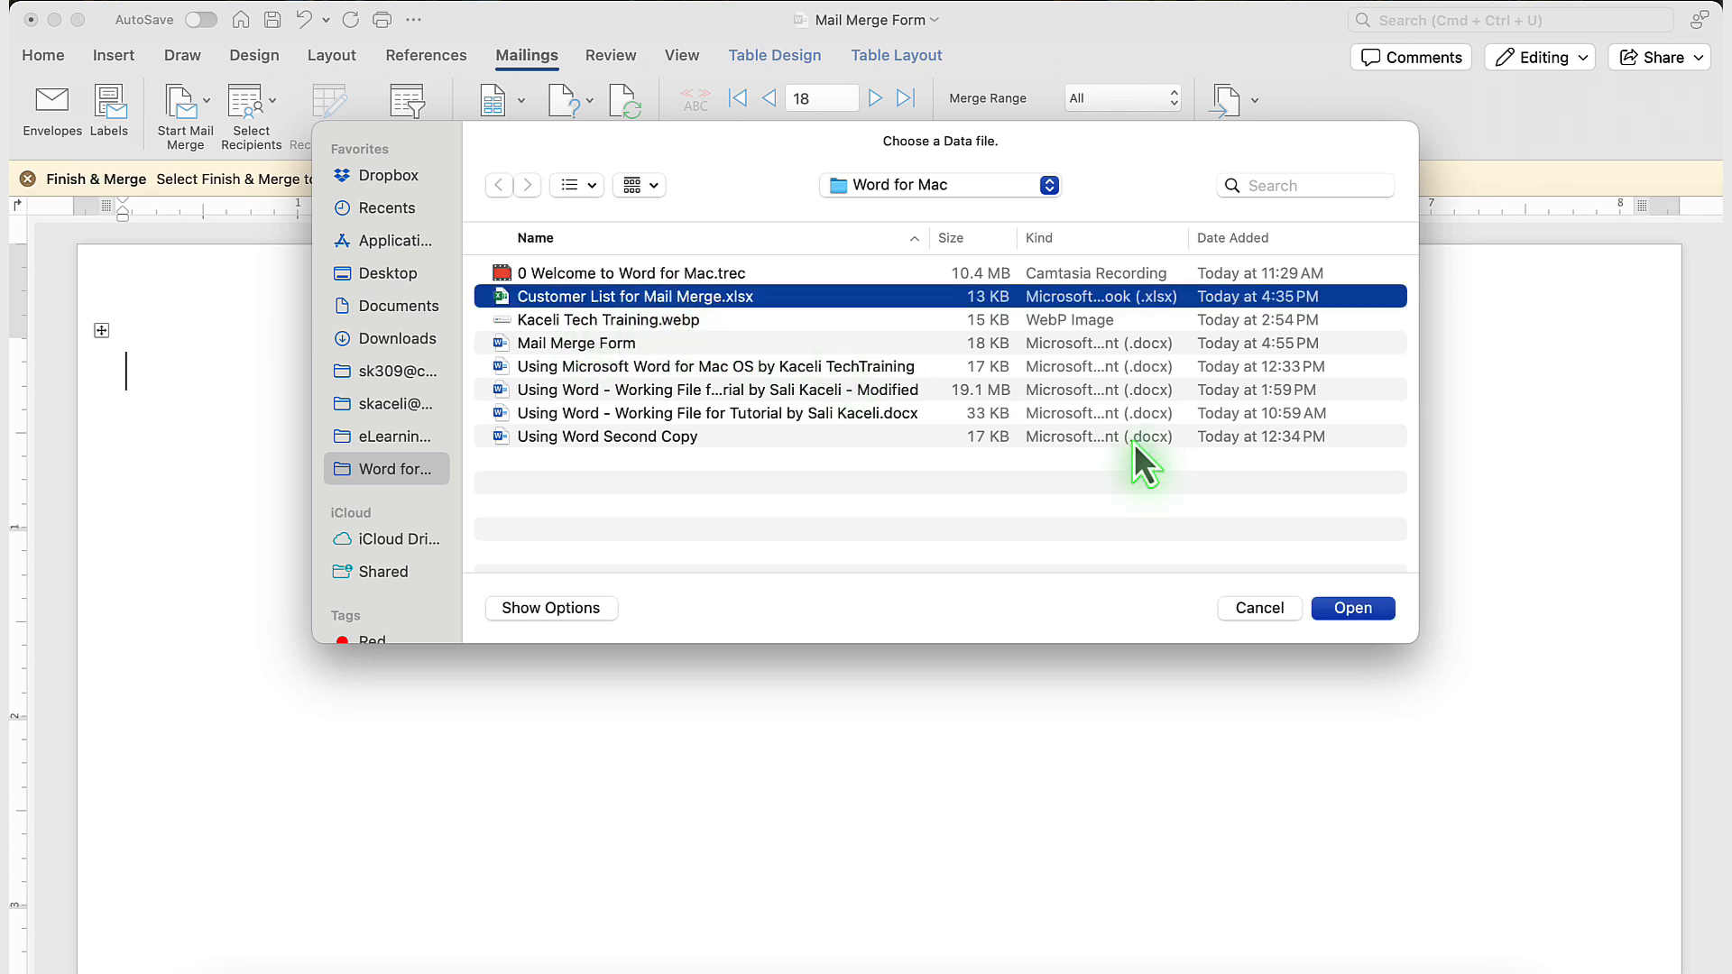
pyautogui.click(1347, 609)
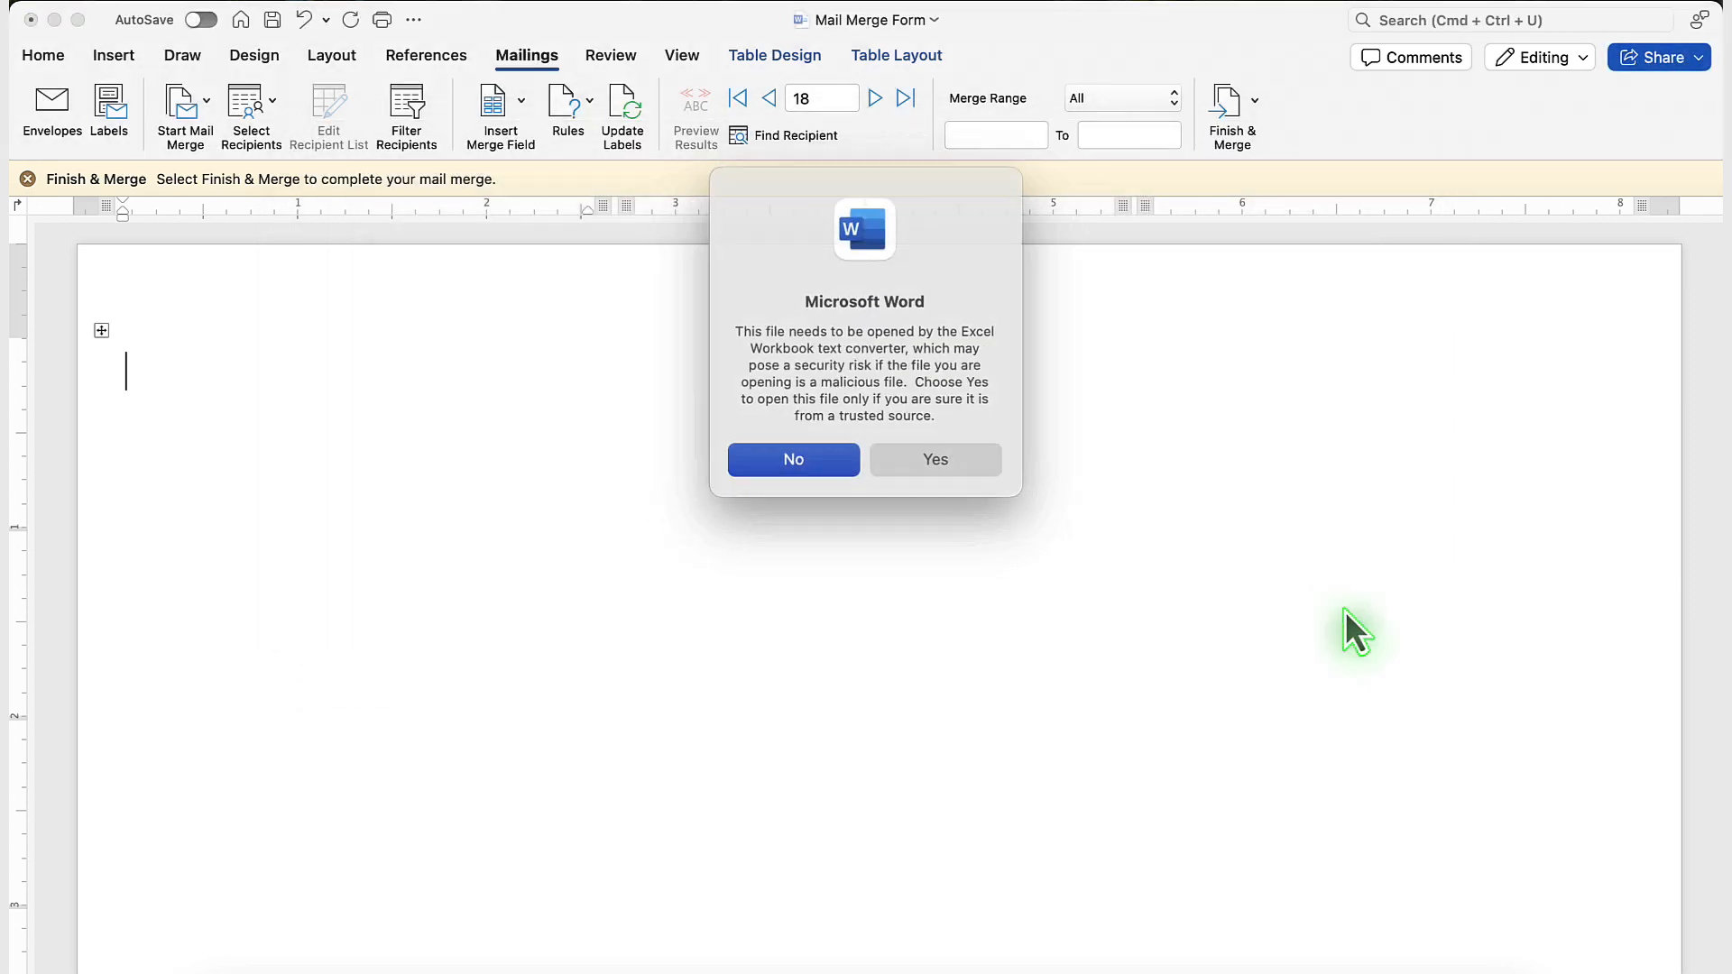
pyautogui.click(935, 457)
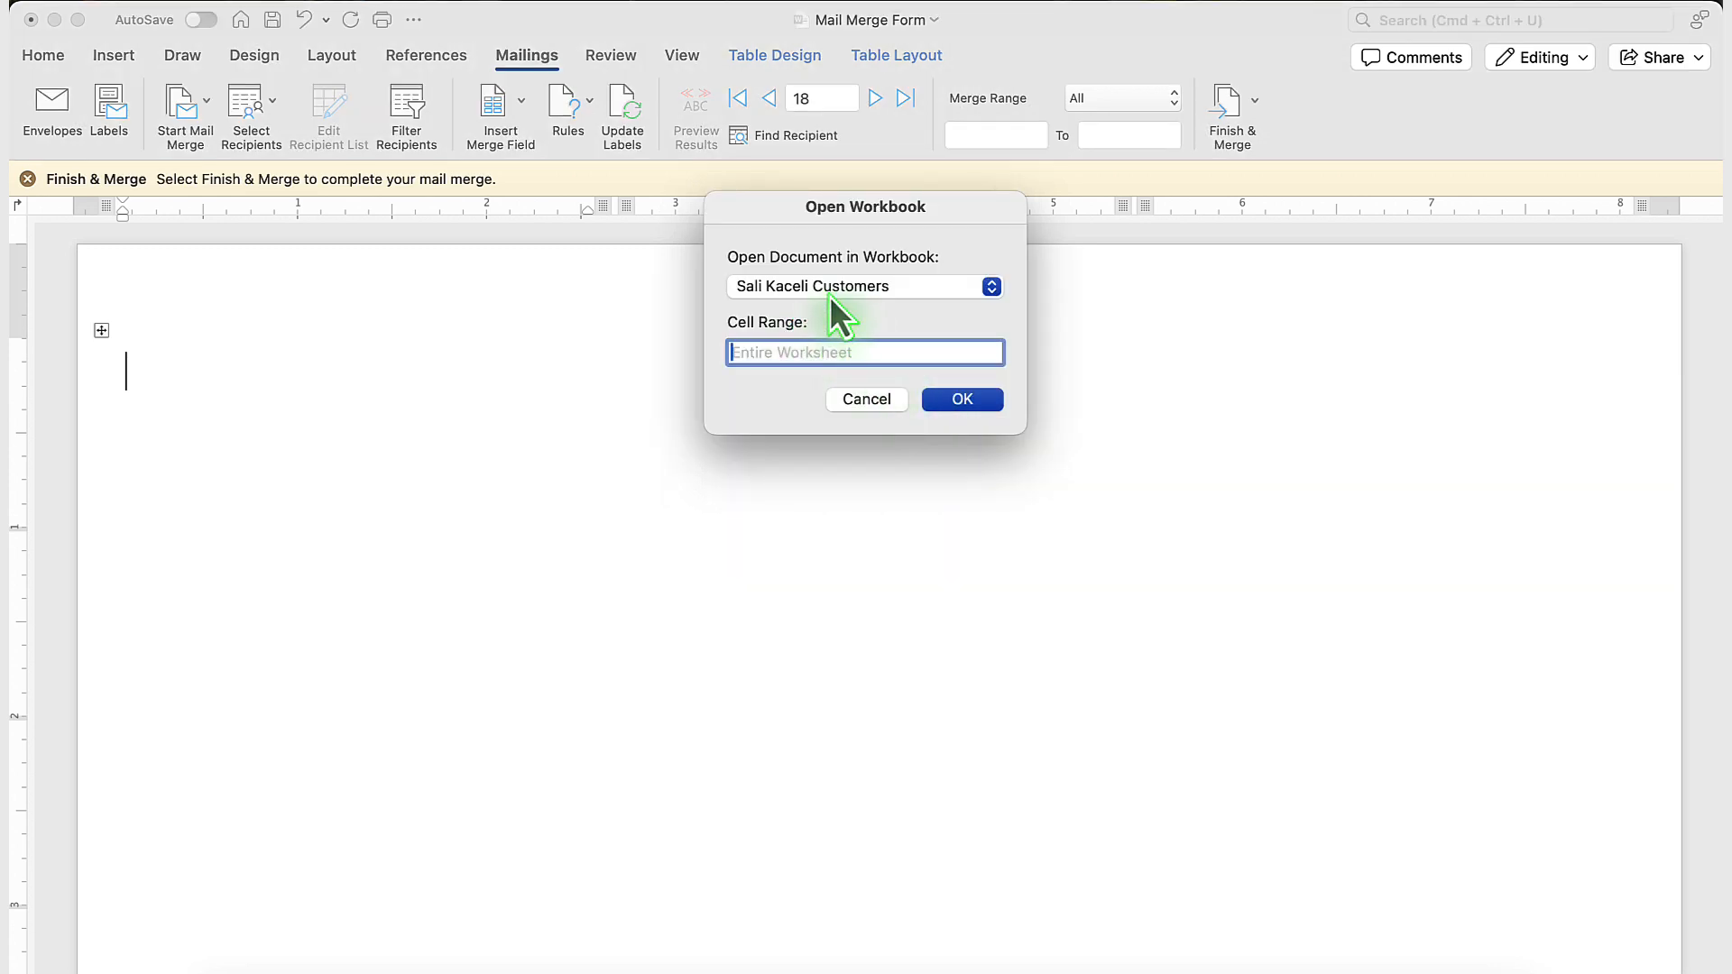
pyautogui.click(864, 294)
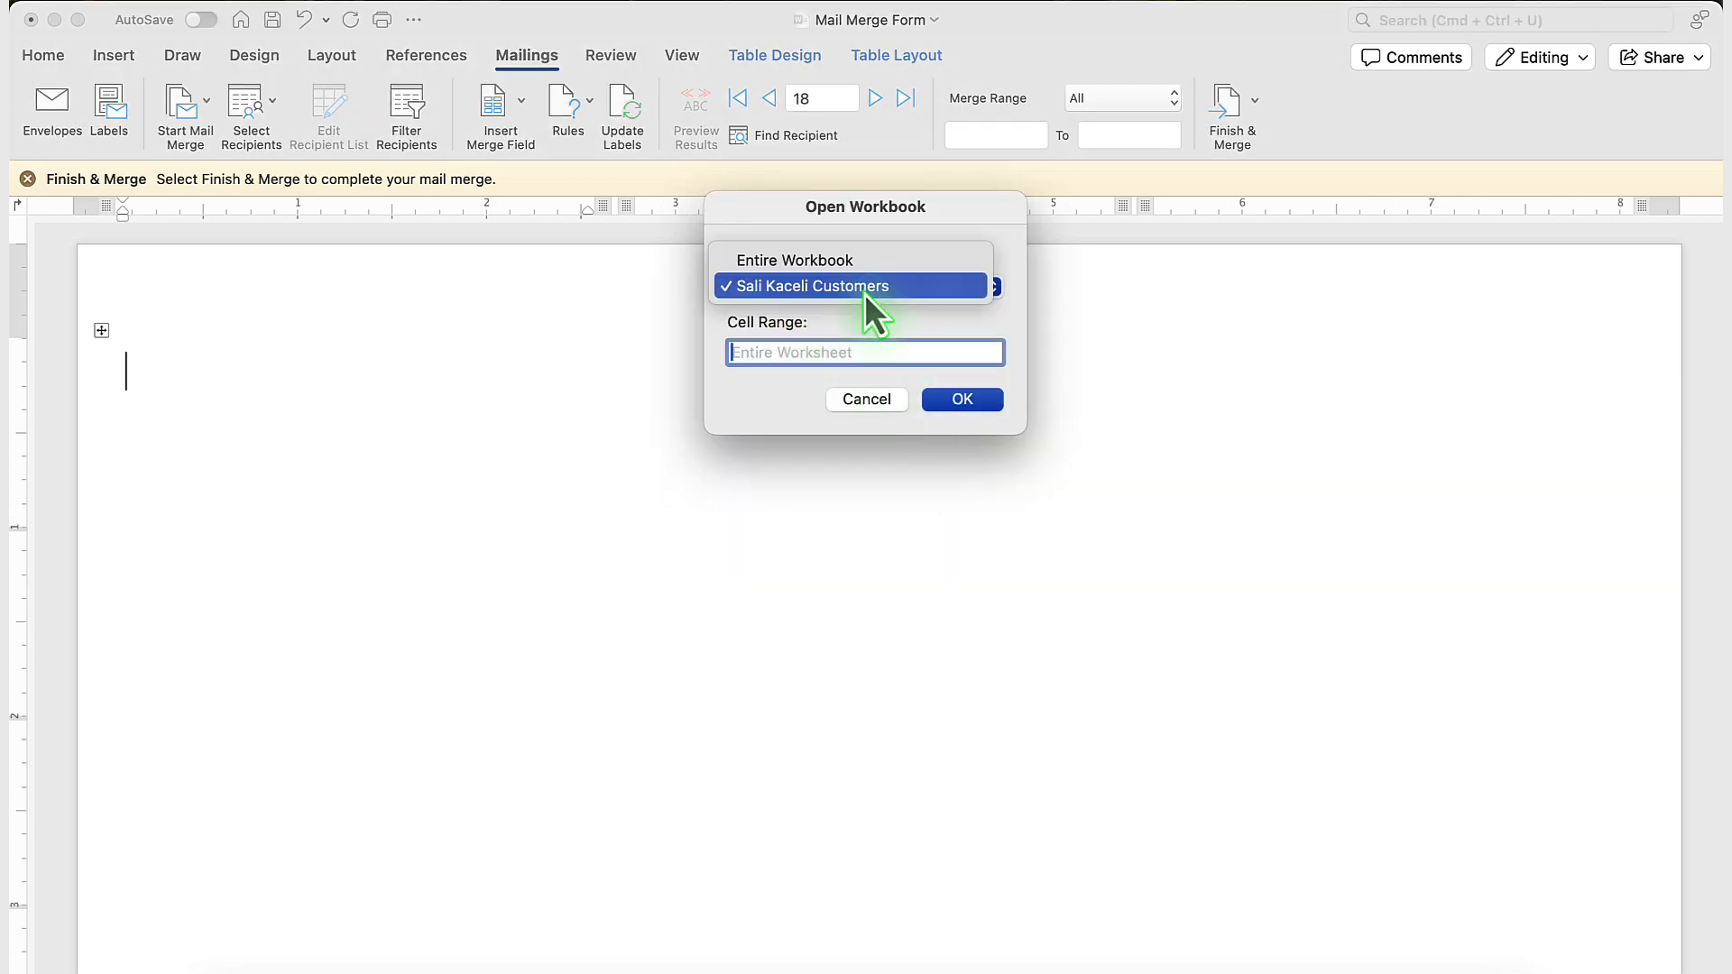
pyautogui.click(843, 289)
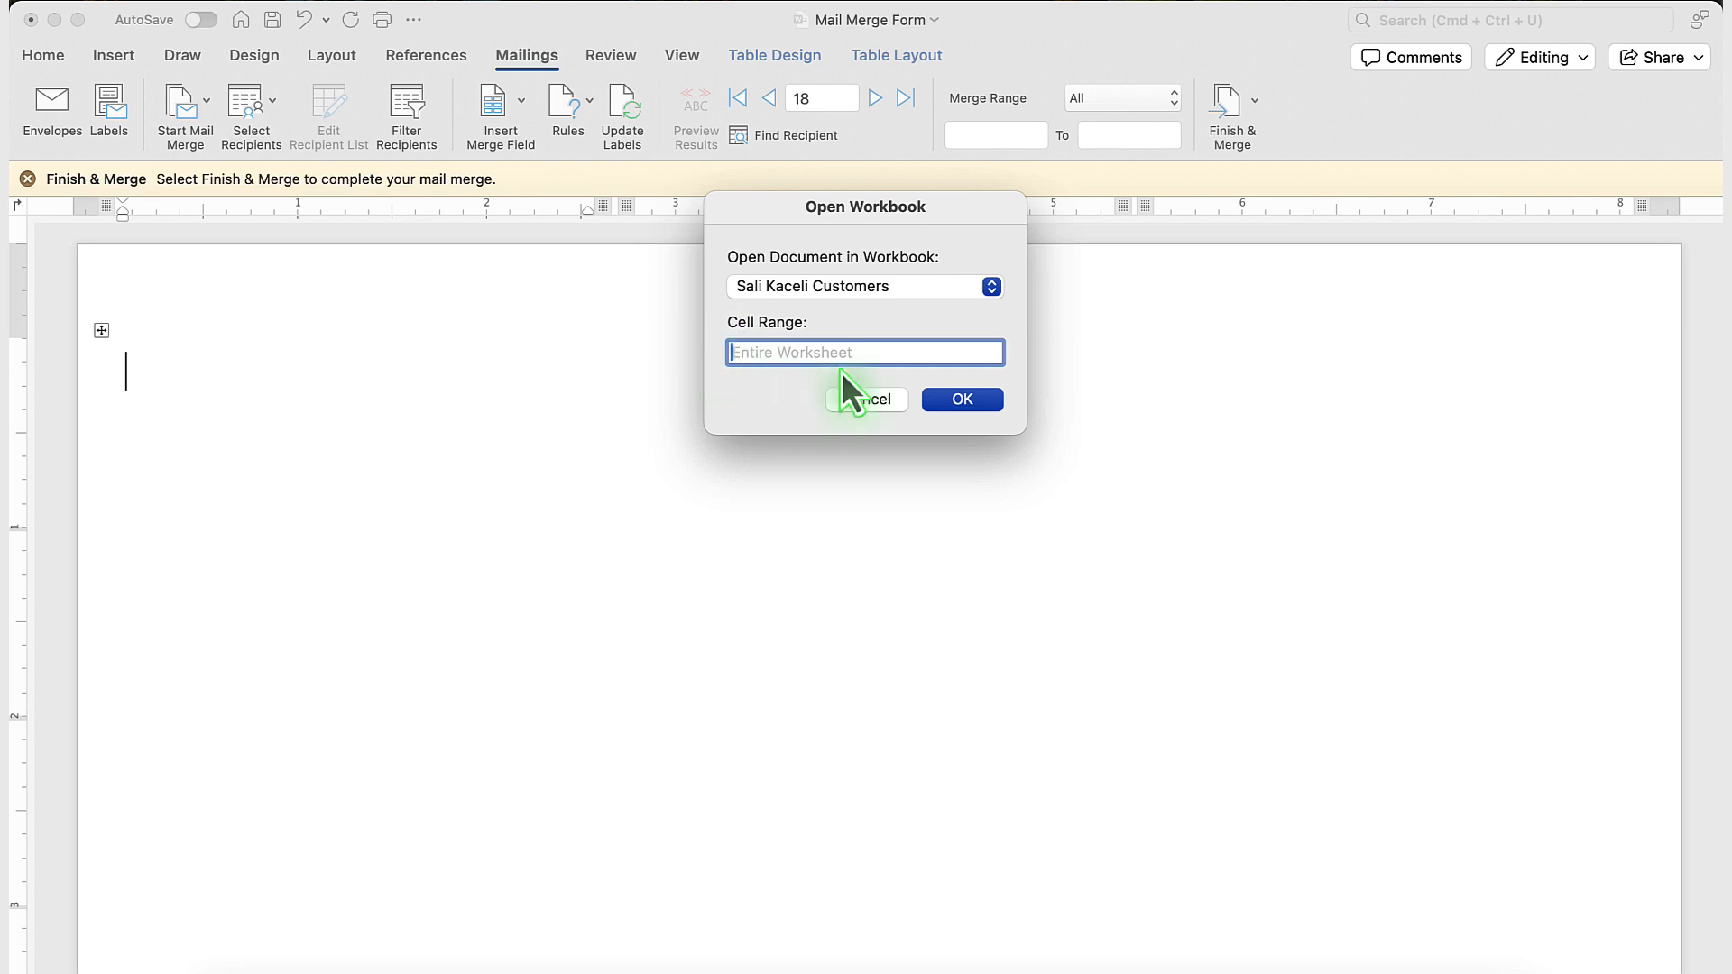
pyautogui.click(966, 404)
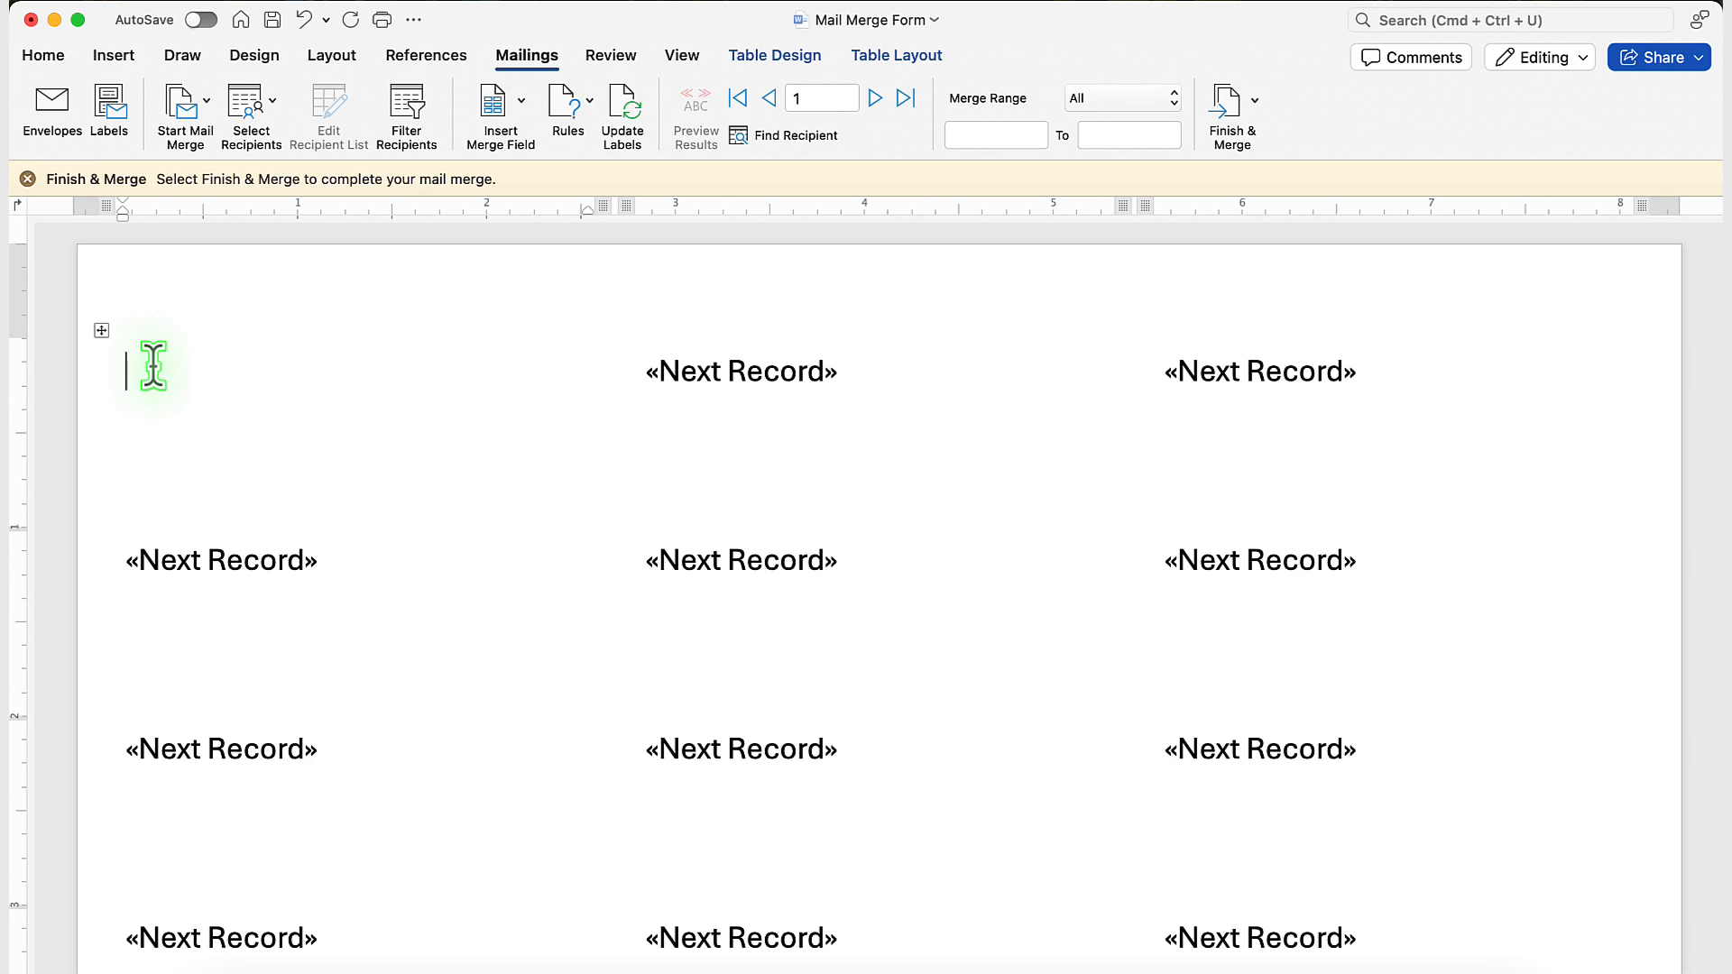
# Insert the FirstName and LastName merge fields, separated by a space, on the first line of the first label and start a new line.
pyautogui.click(510, 120)
pyautogui.click(524, 178)
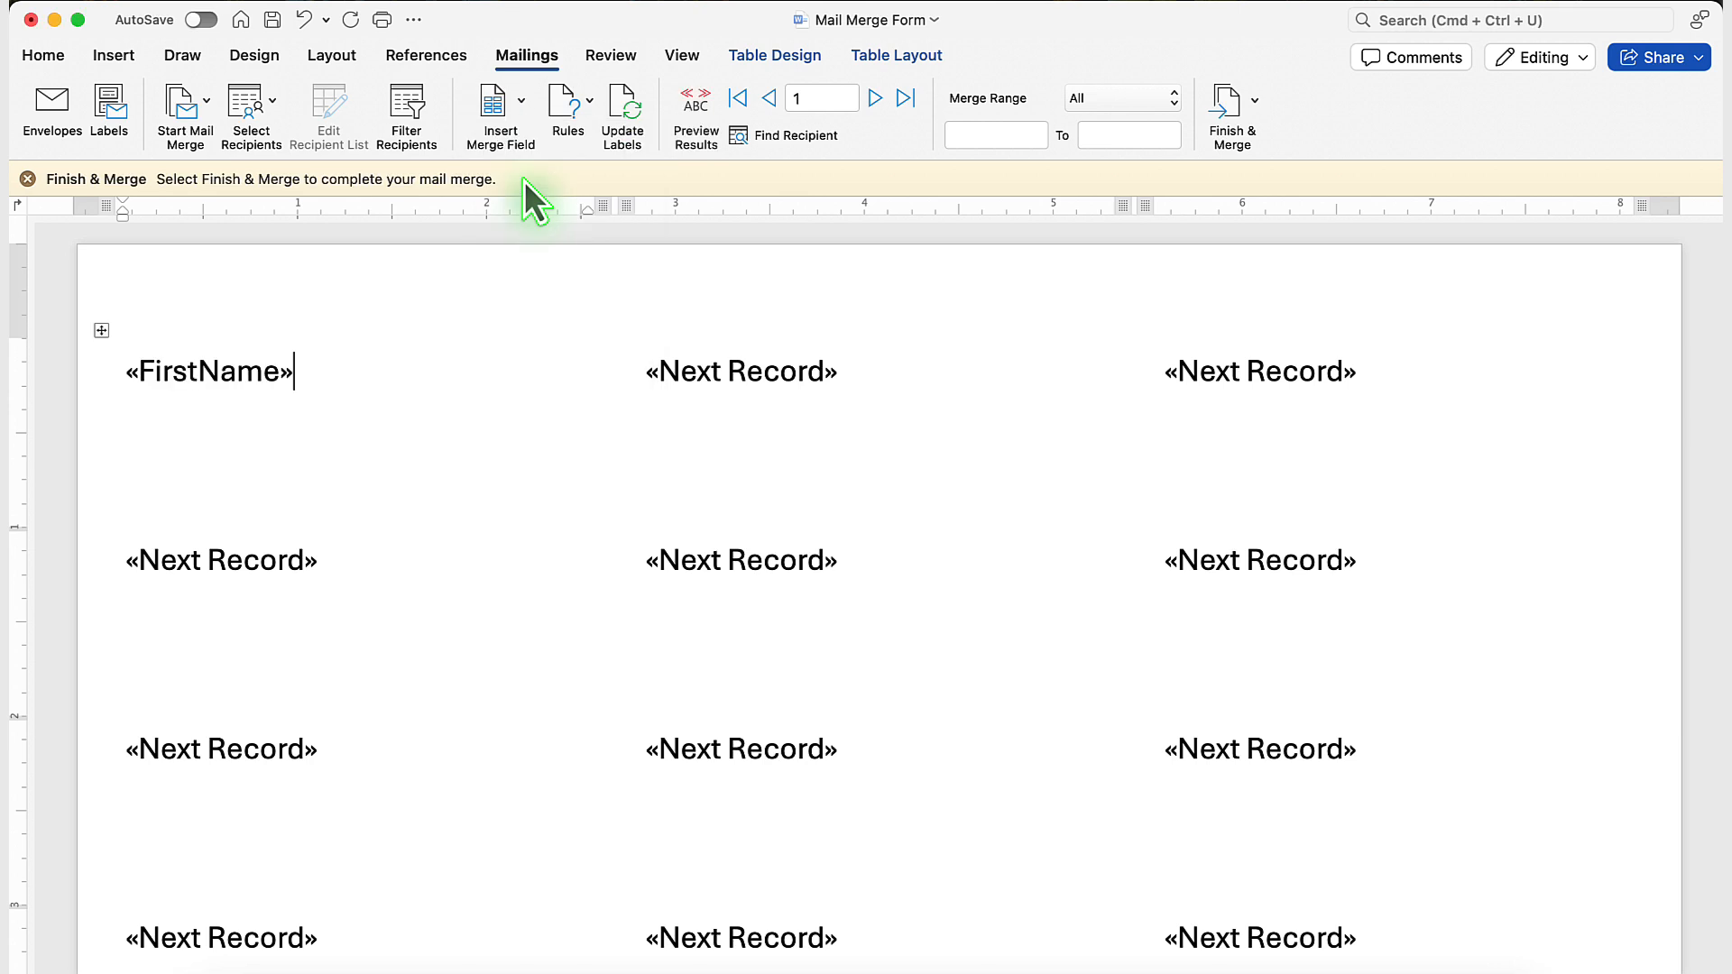
pyautogui.click(528, 140)
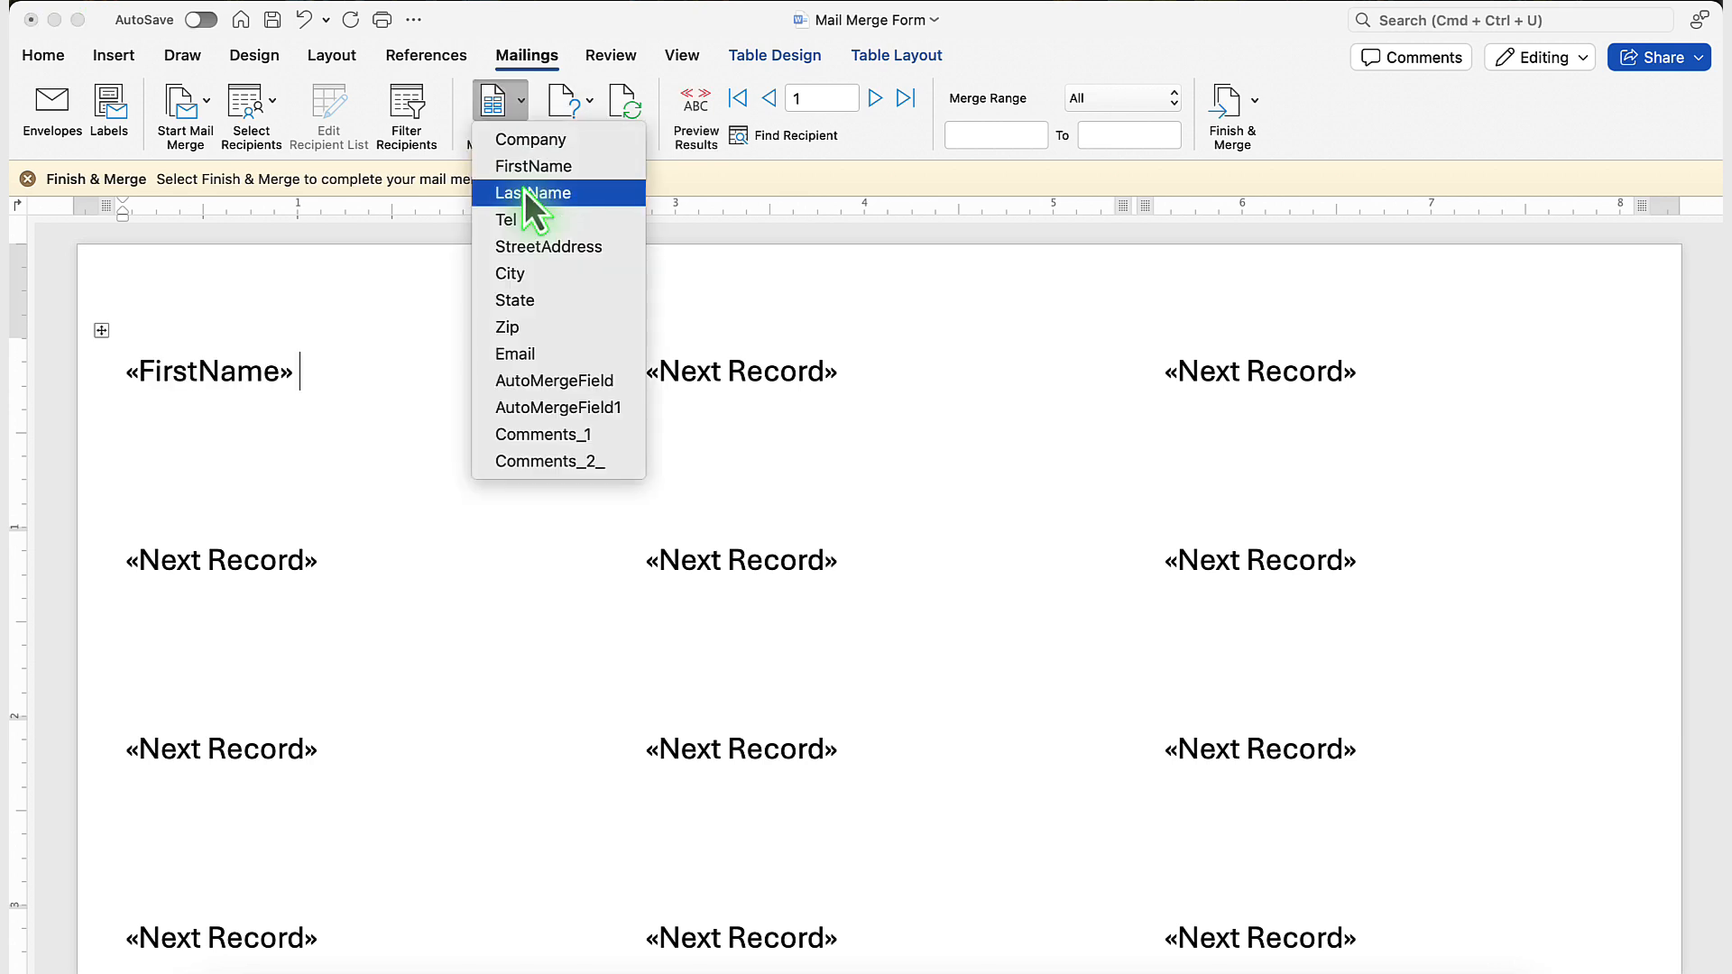
pyautogui.click(526, 192)
pyautogui.press('Return')
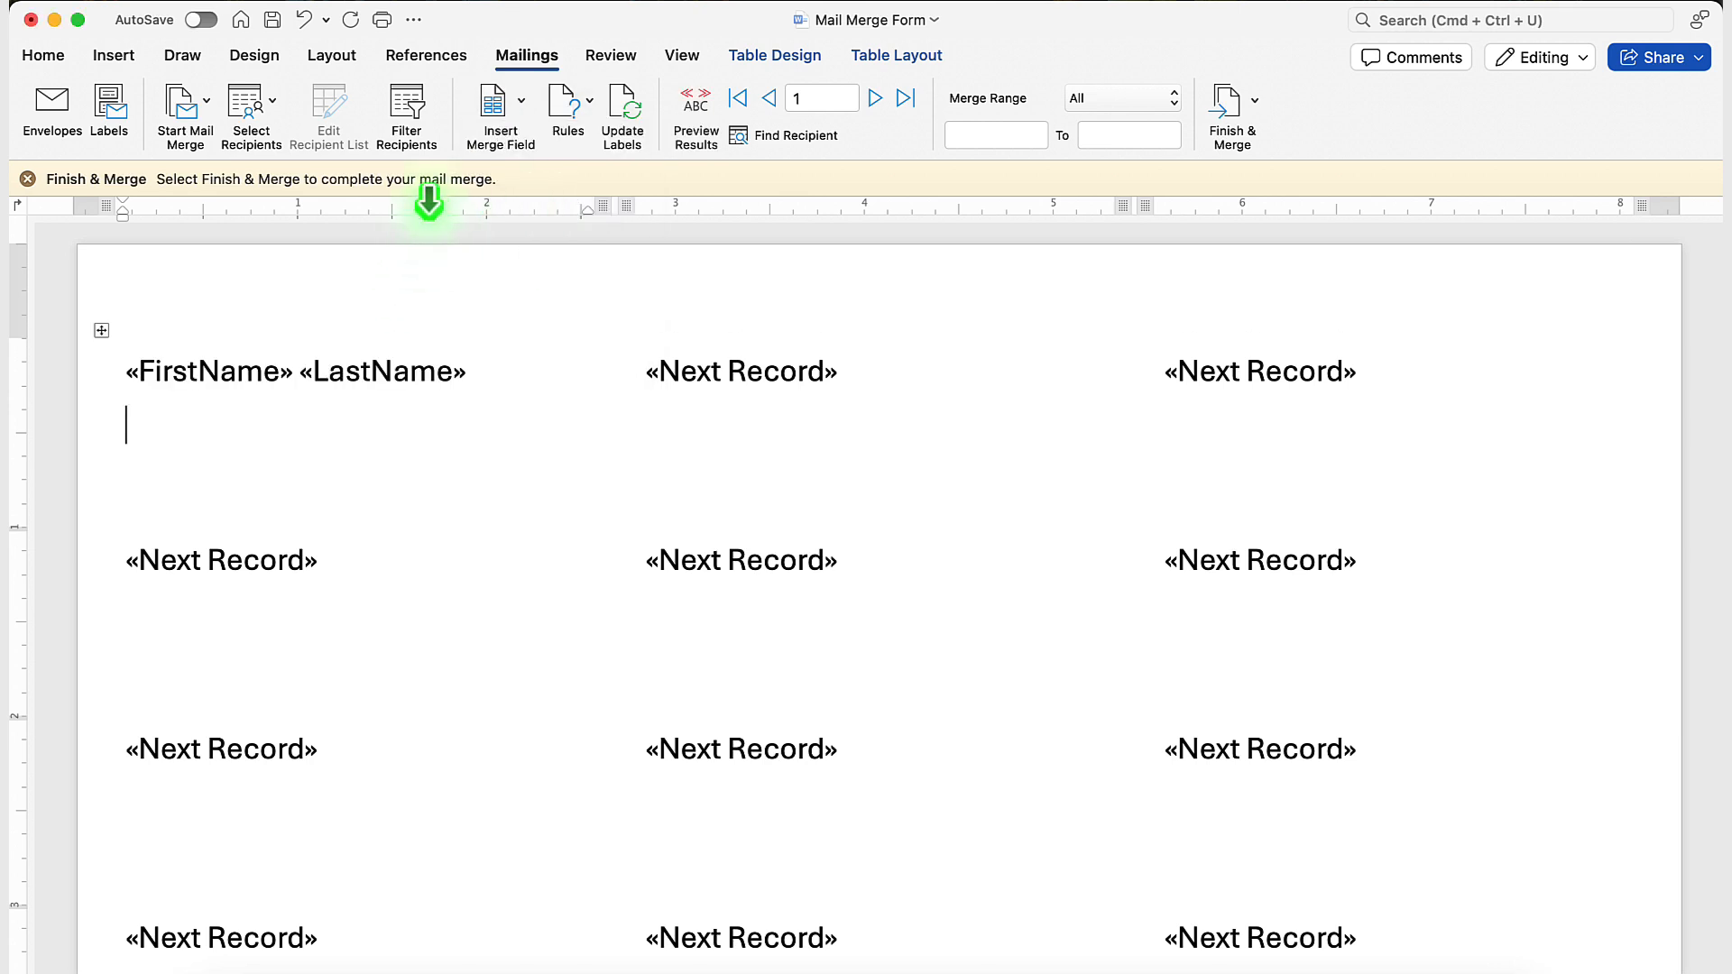
# Add the StreetAddress merge field on the first label's second line, and City, State and Zip on the third with a comma after City.
pyautogui.click(523, 99)
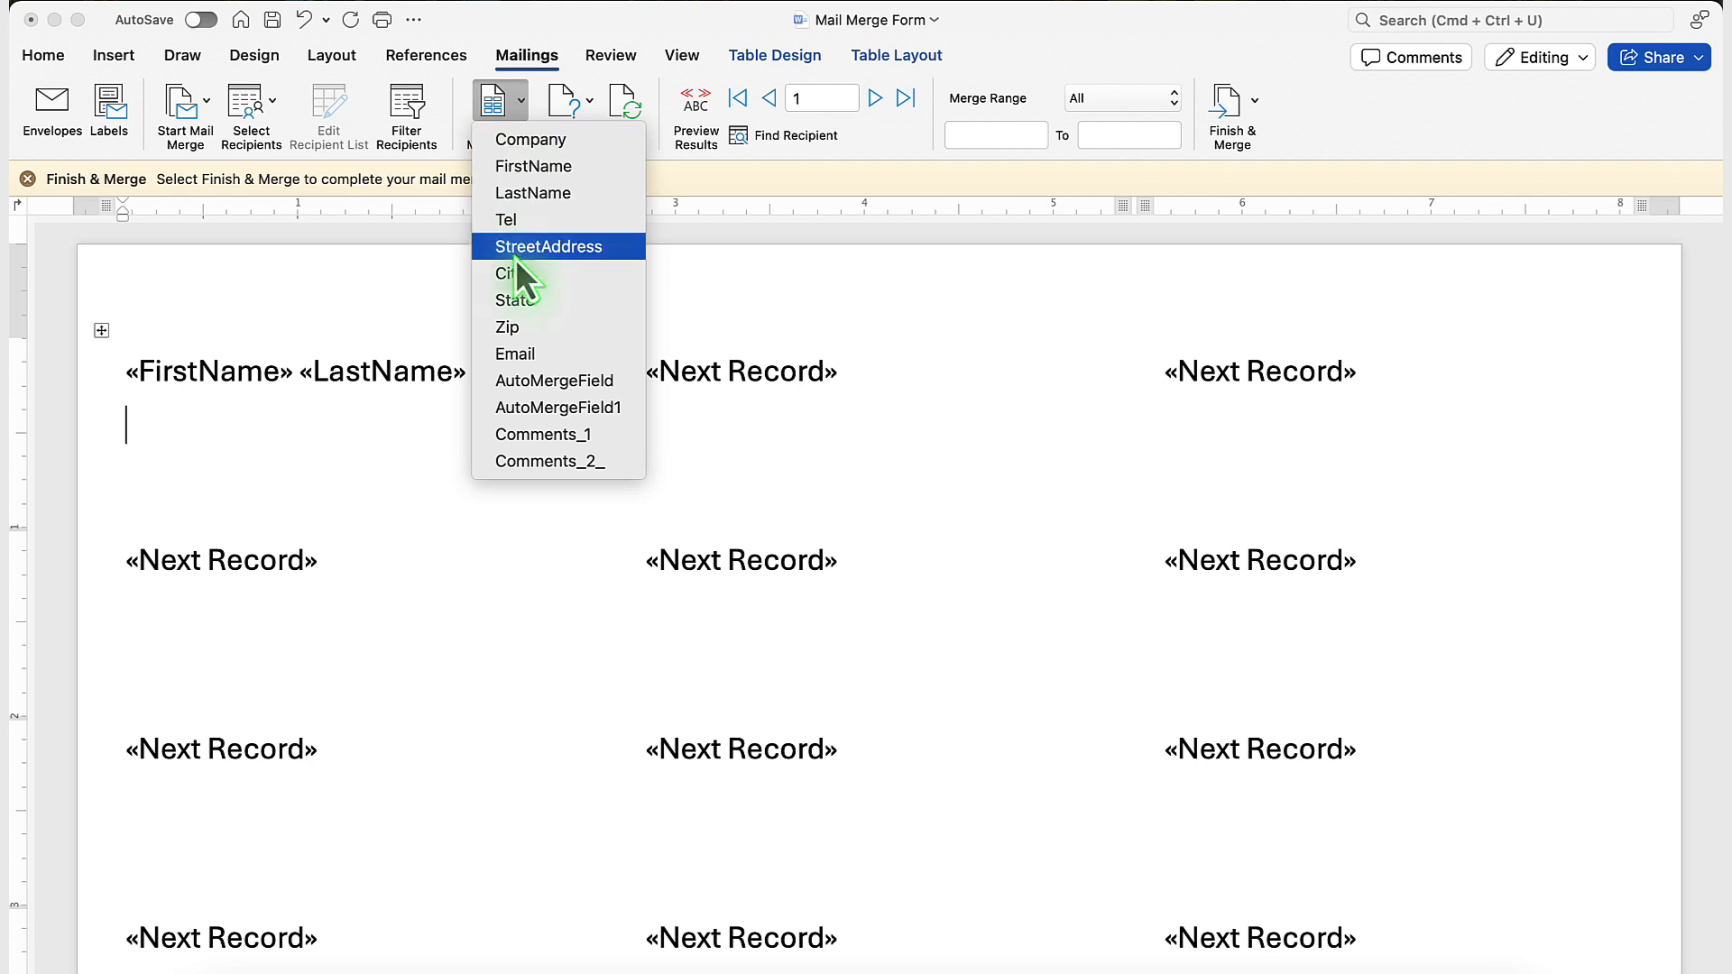
pyautogui.click(541, 246)
pyautogui.press('Return')
pyautogui.click(495, 101)
pyautogui.click(503, 273)
pyautogui.write(',')
pyautogui.click(495, 101)
pyautogui.click(513, 300)
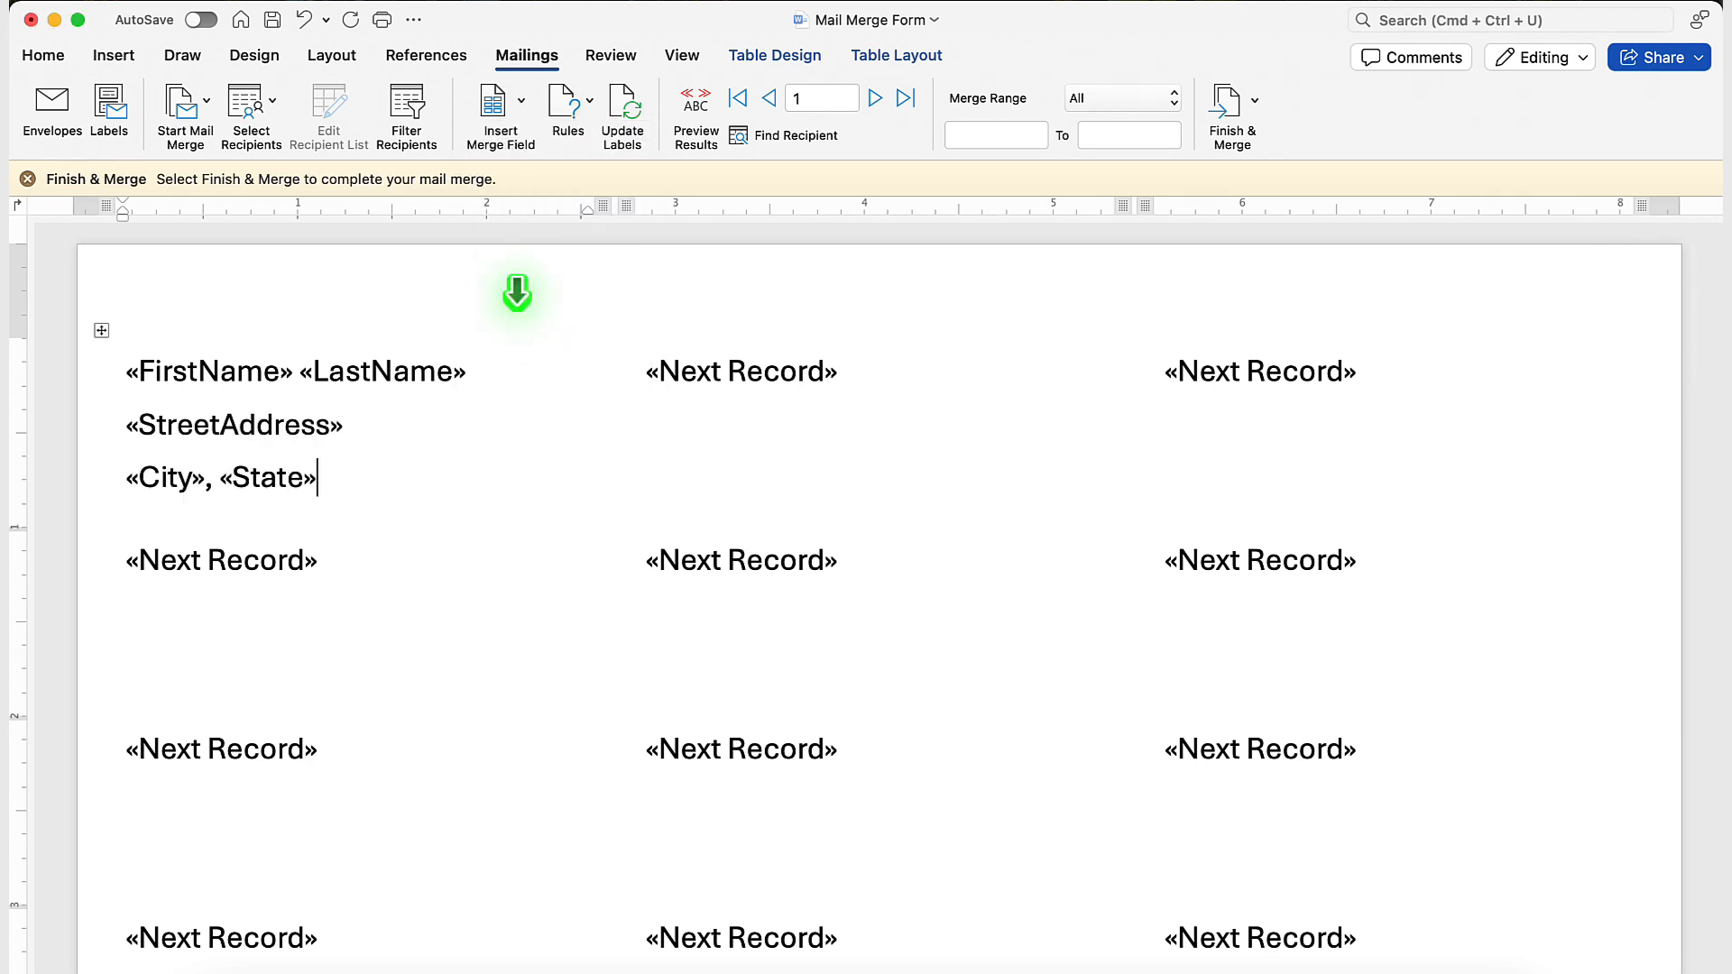
pyautogui.click(516, 106)
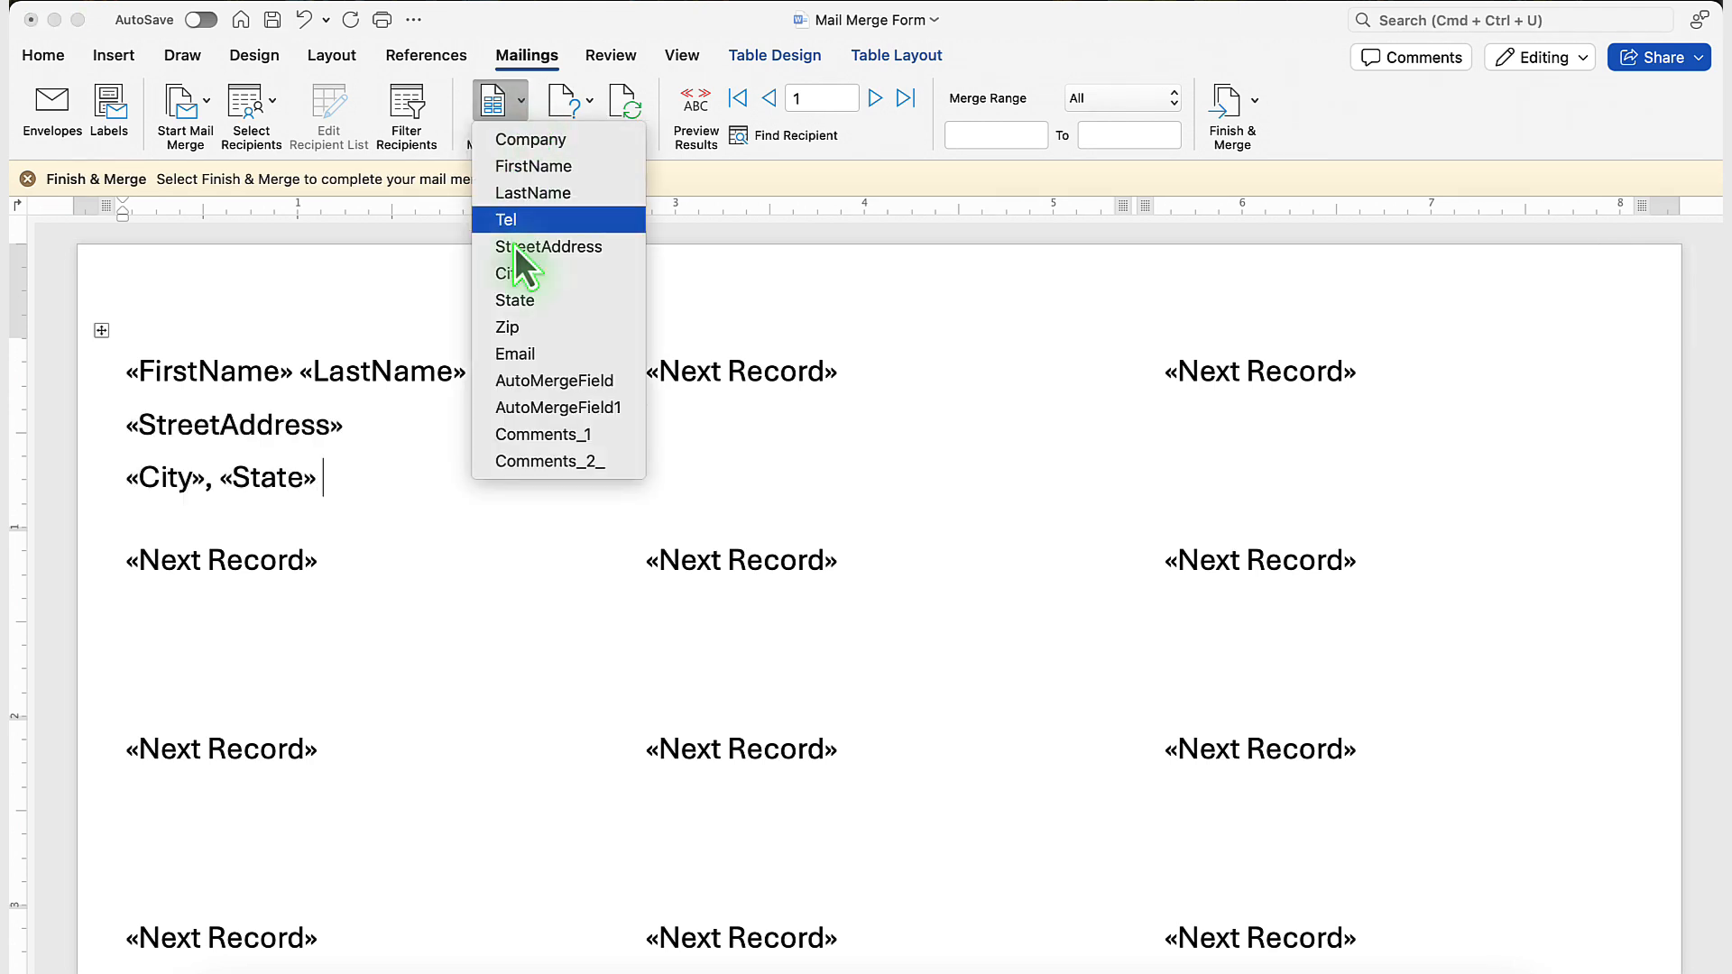
pyautogui.click(507, 326)
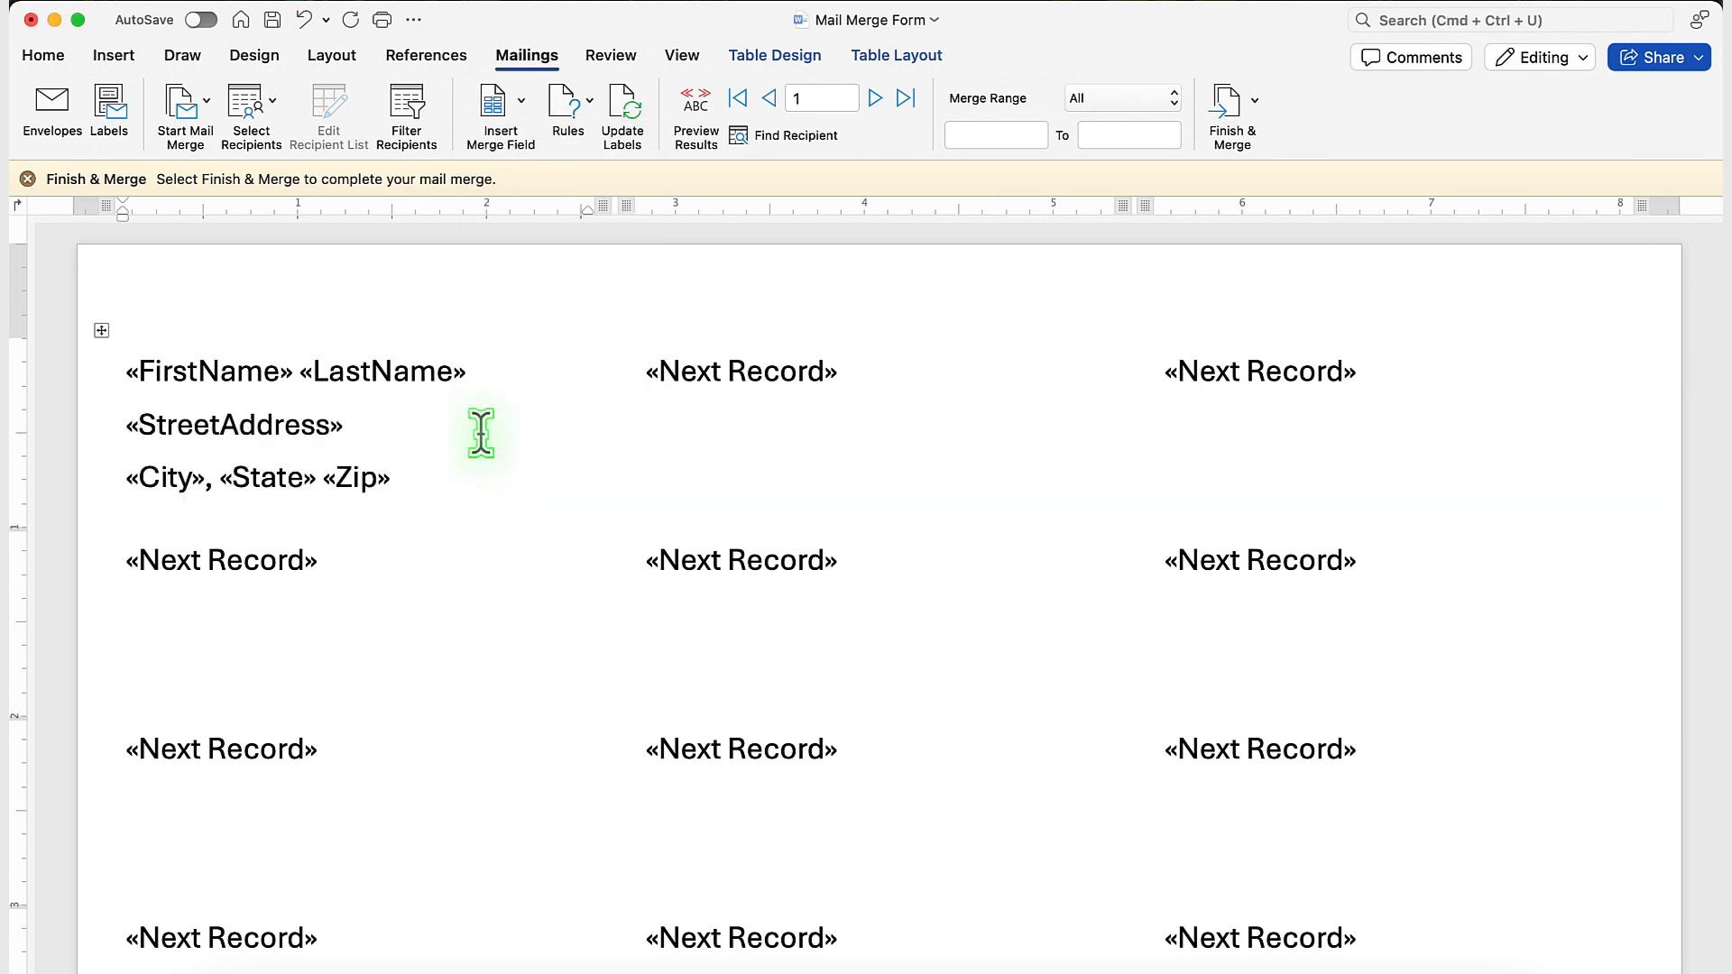
pyautogui.click(413, 105)
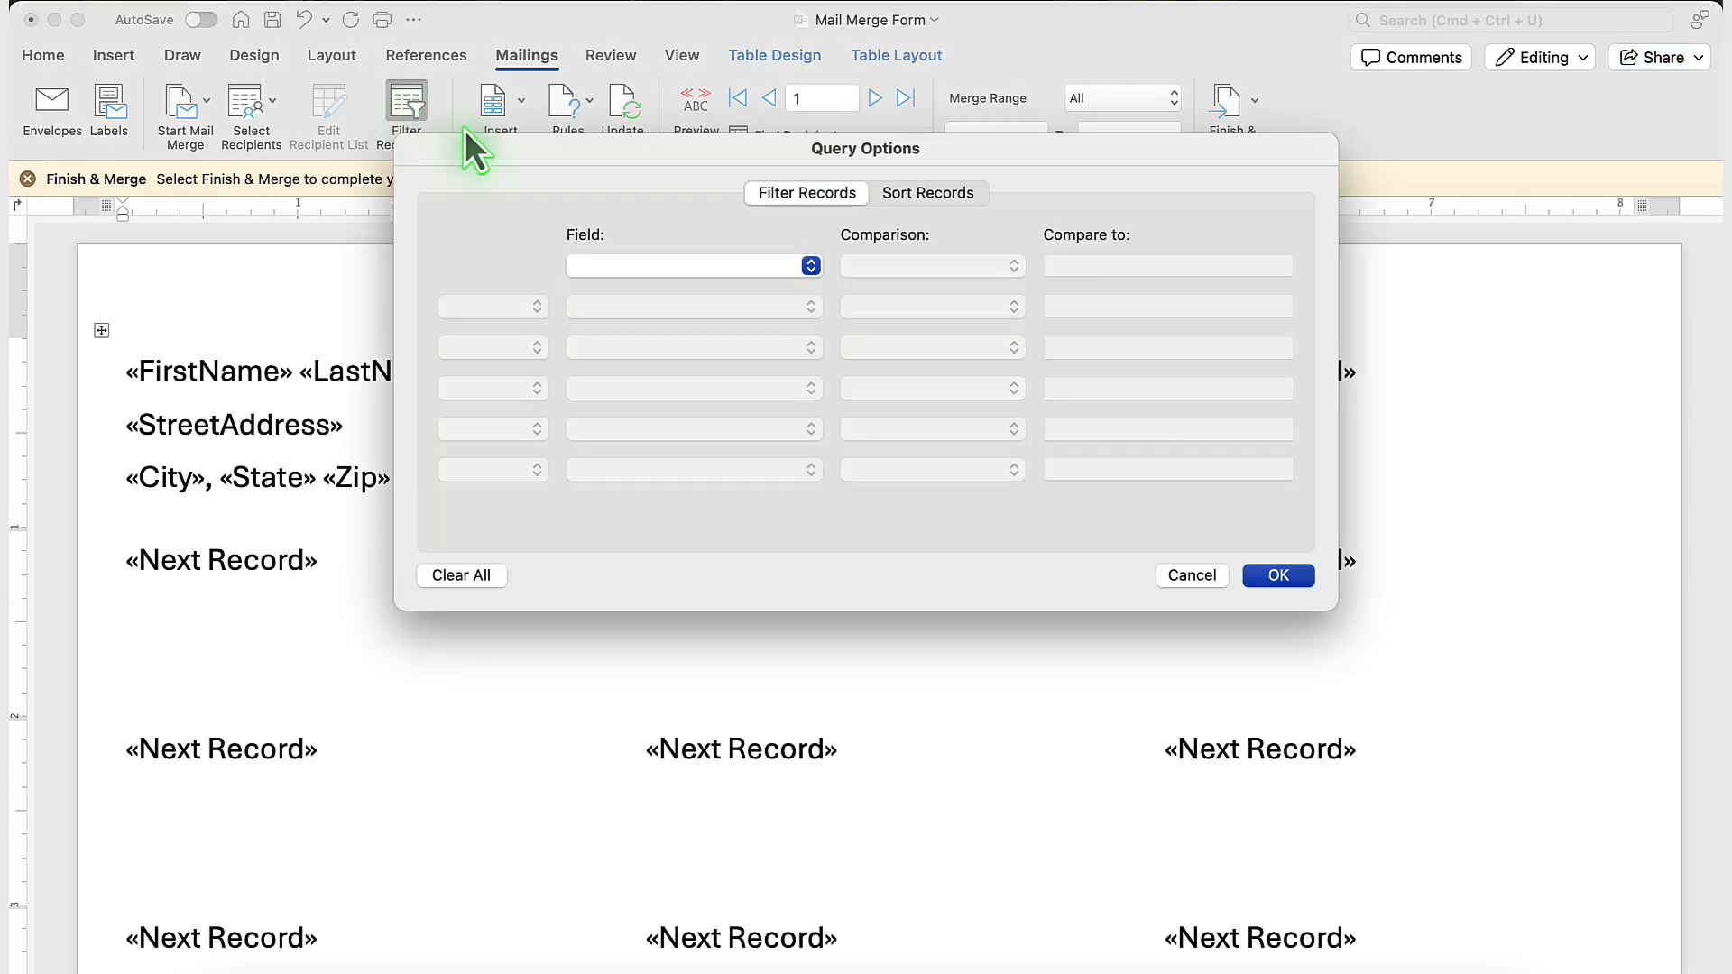
pyautogui.click(625, 265)
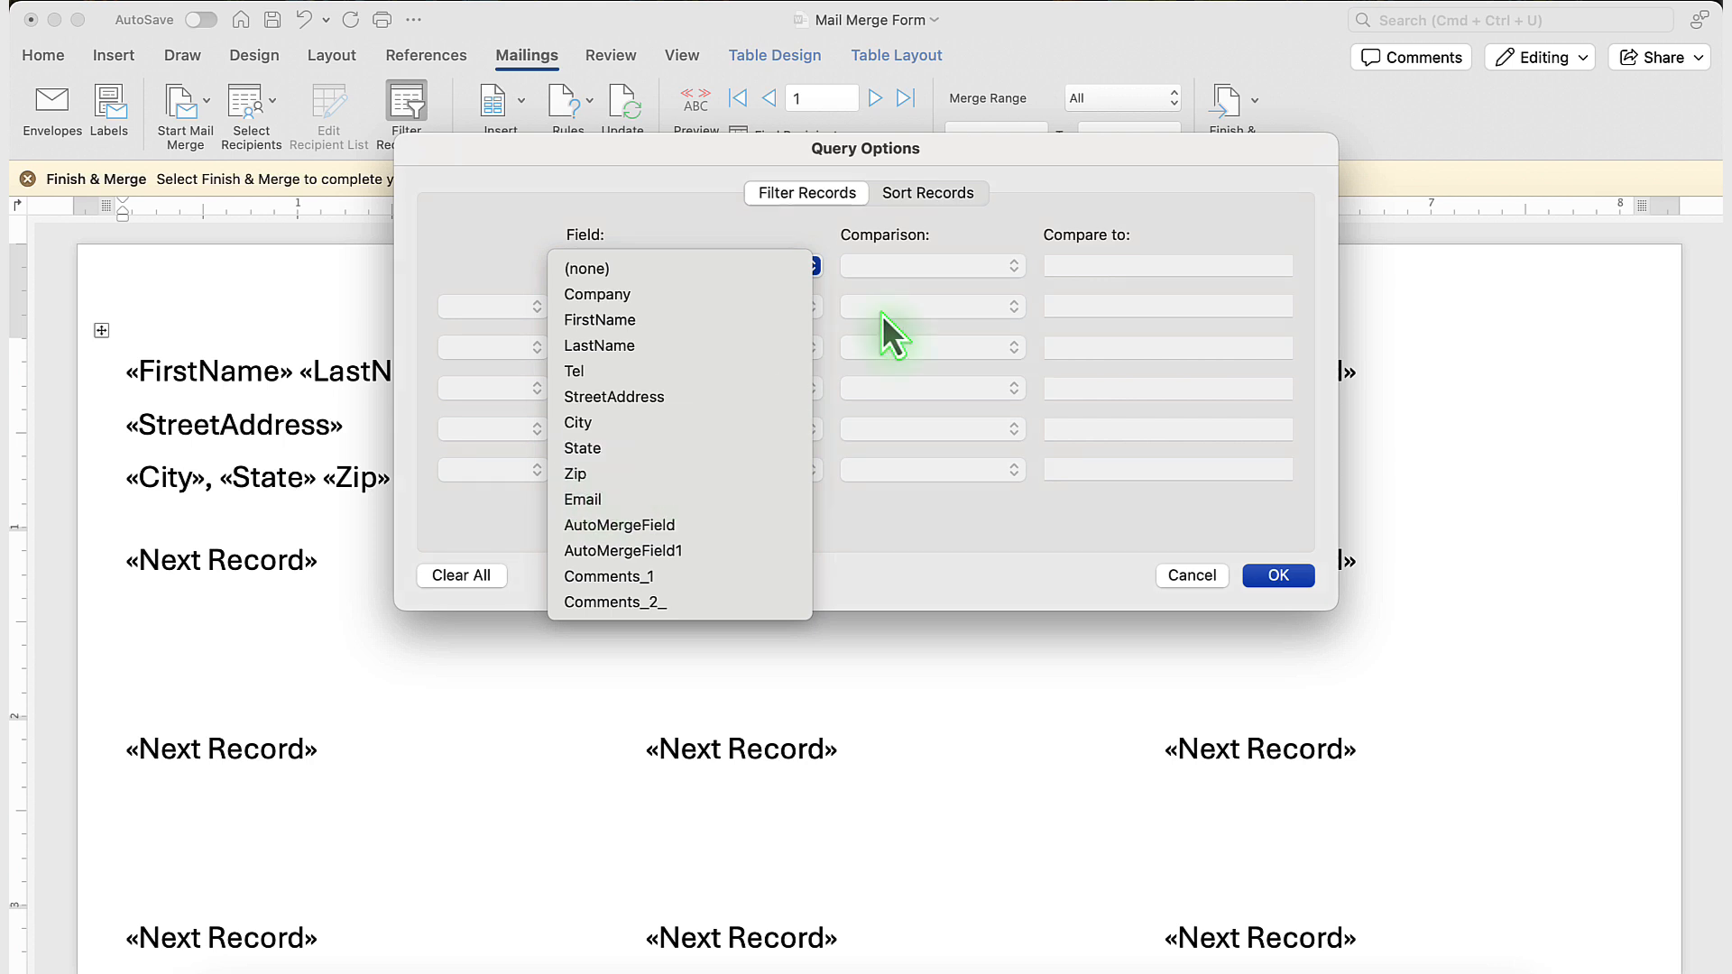
pyautogui.click(1109, 171)
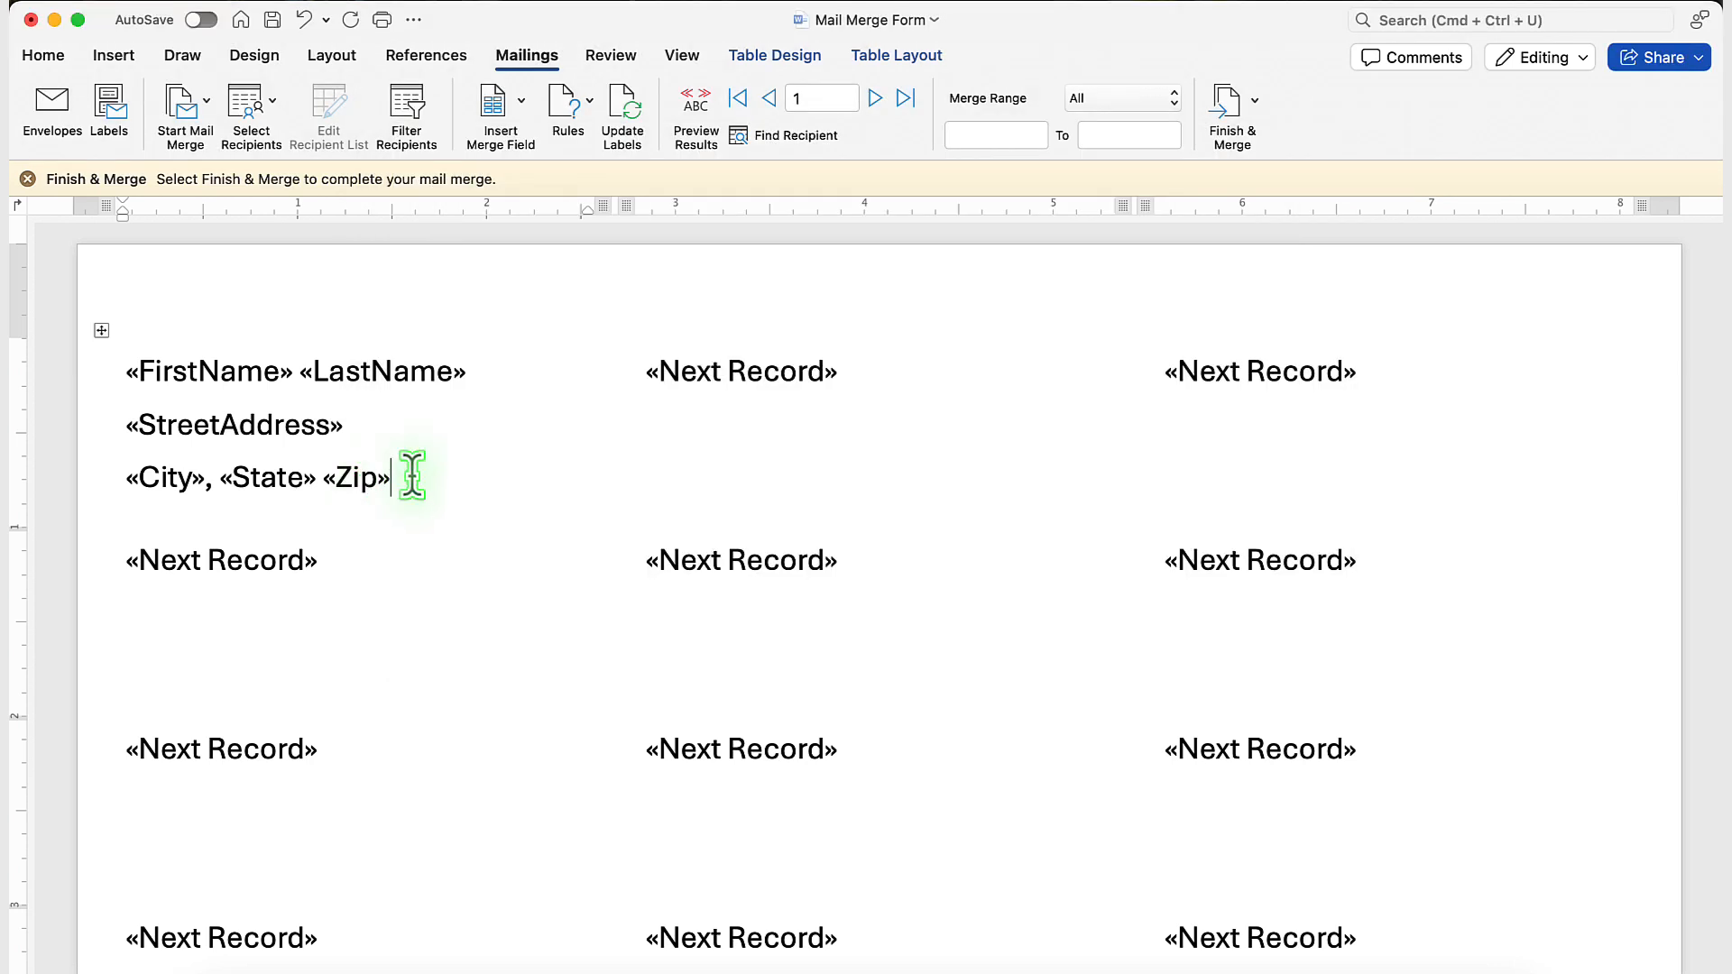
# Update the labels so the first label's name and address merge fields are copied to every label on the sheet.
pyautogui.moveTo(412, 475); pyautogui.dragTo(142, 371)
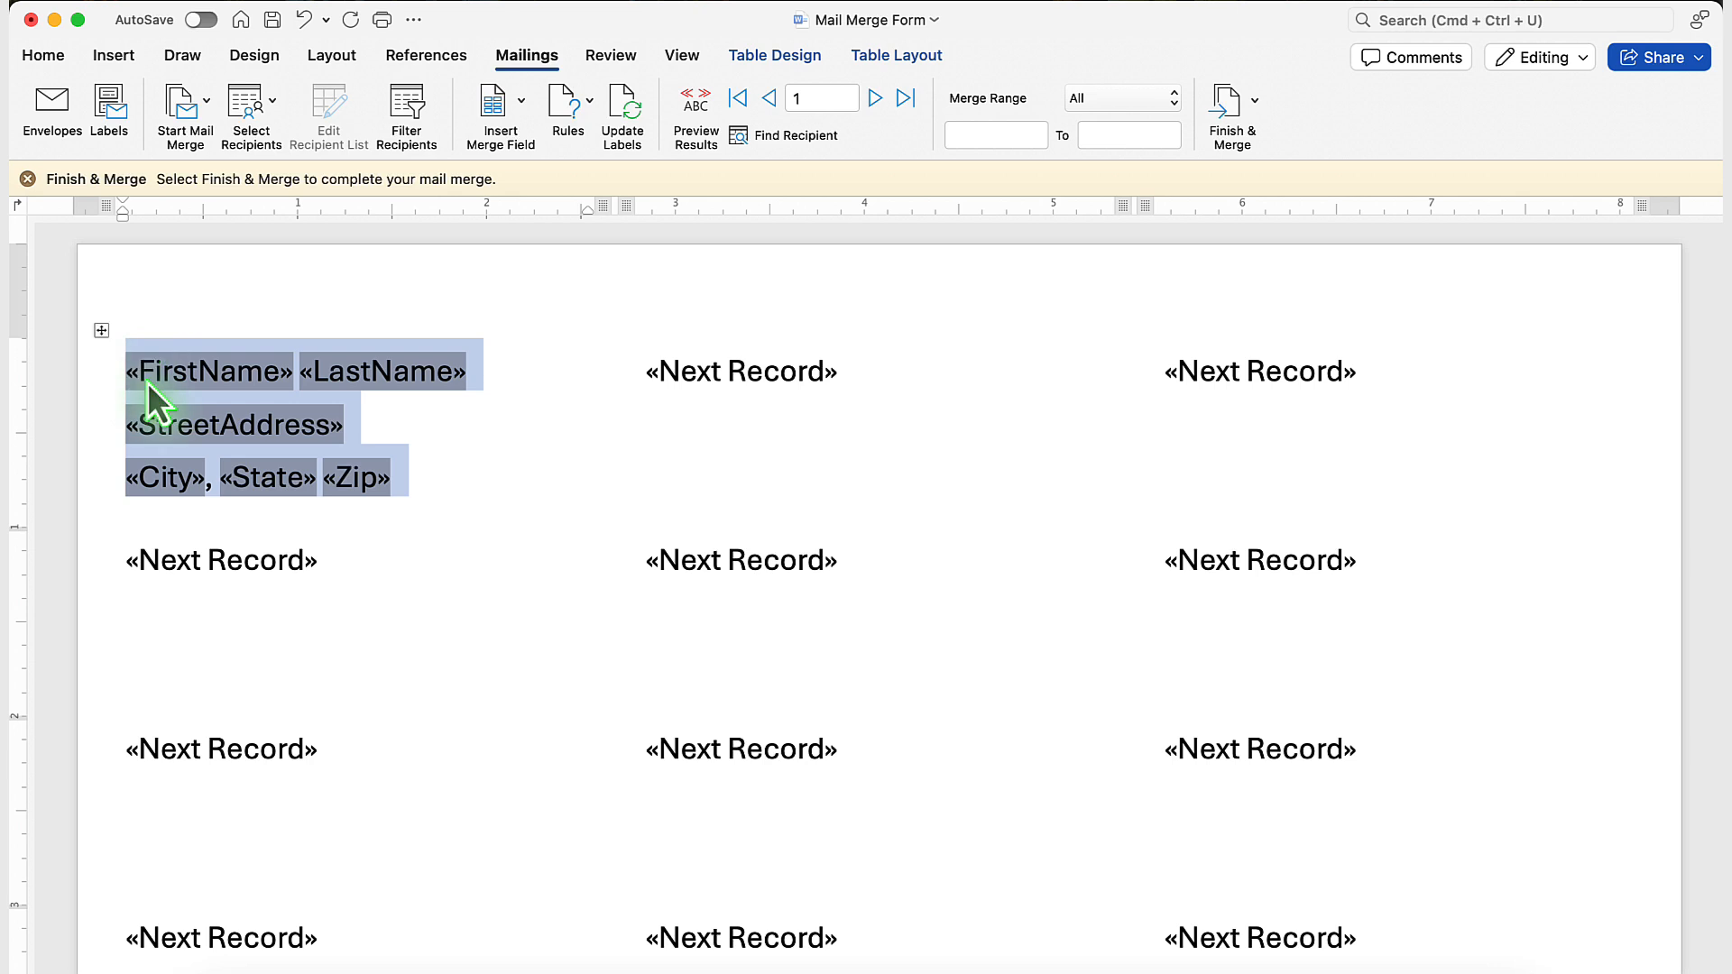
pyautogui.click(427, 472)
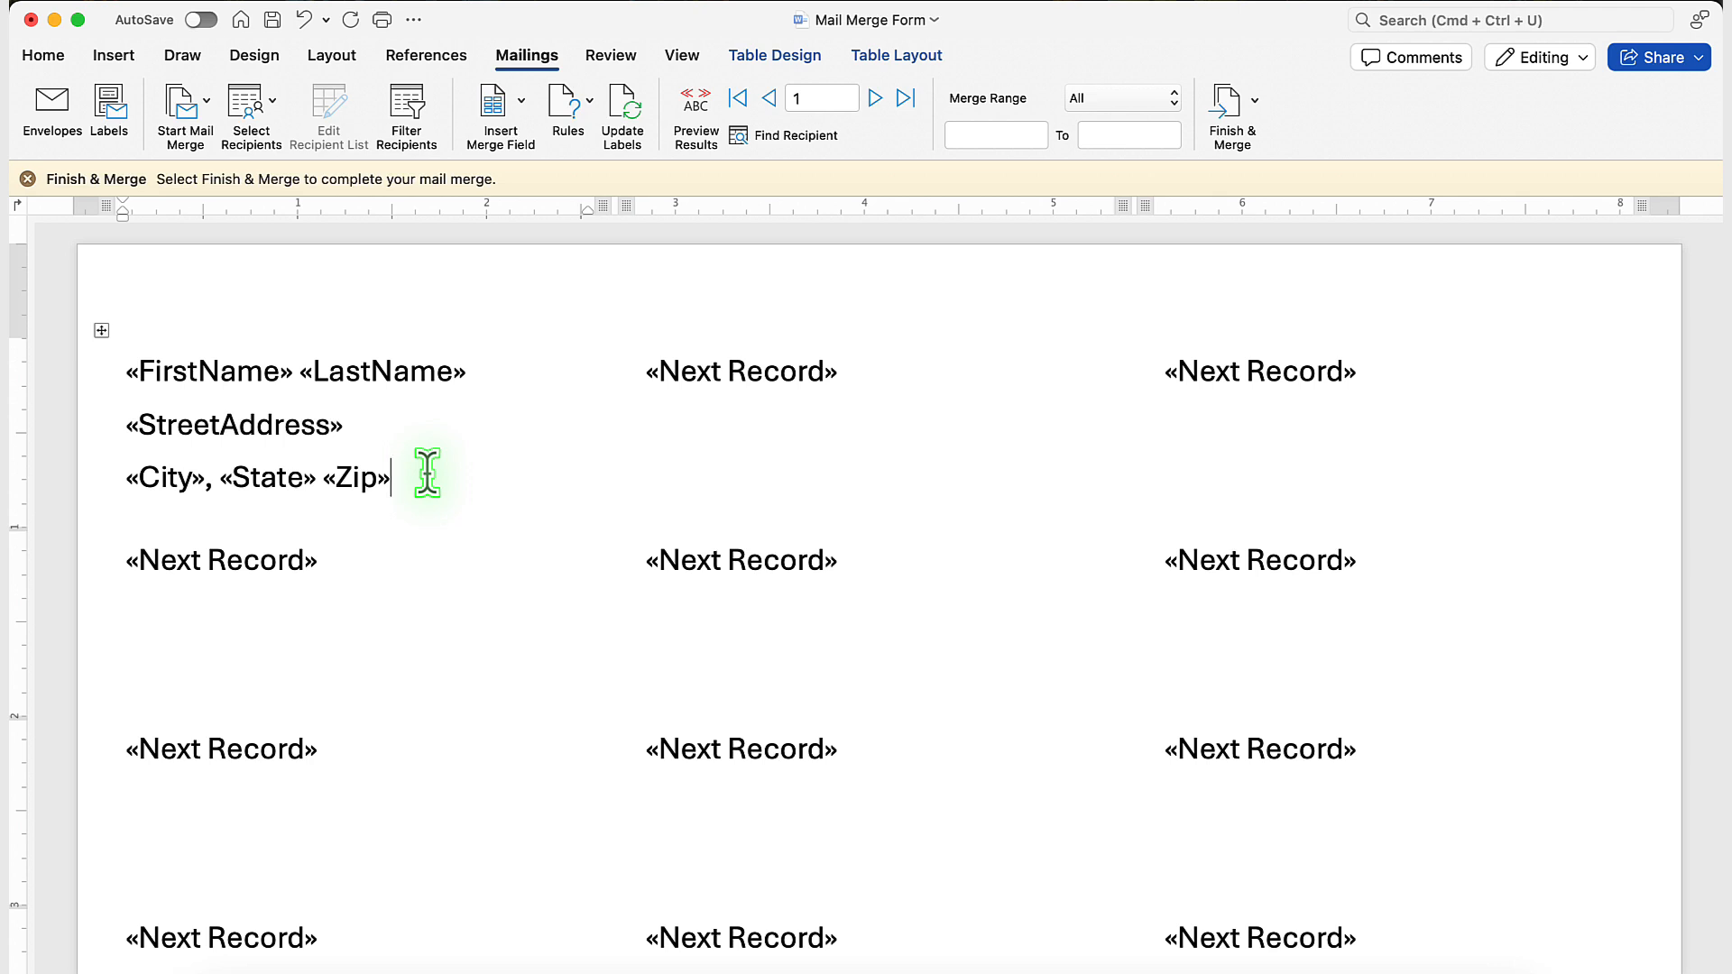
pyautogui.moveTo(406, 472); pyautogui.dragTo(151, 377)
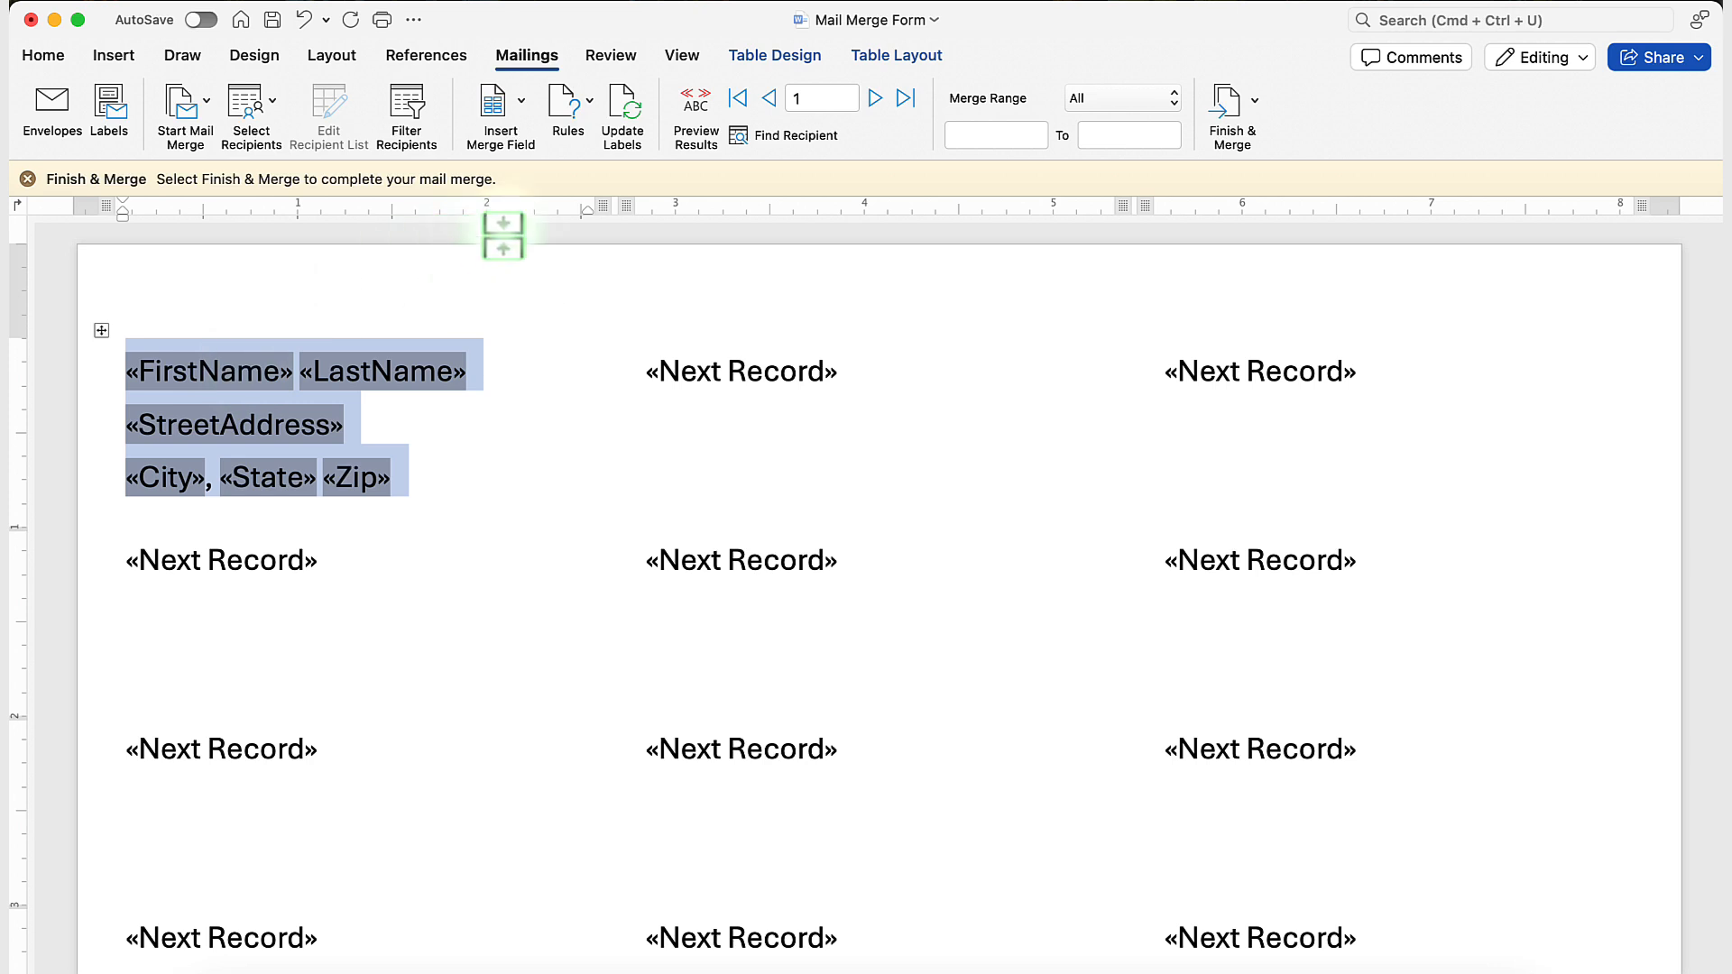
pyautogui.click(484, 368)
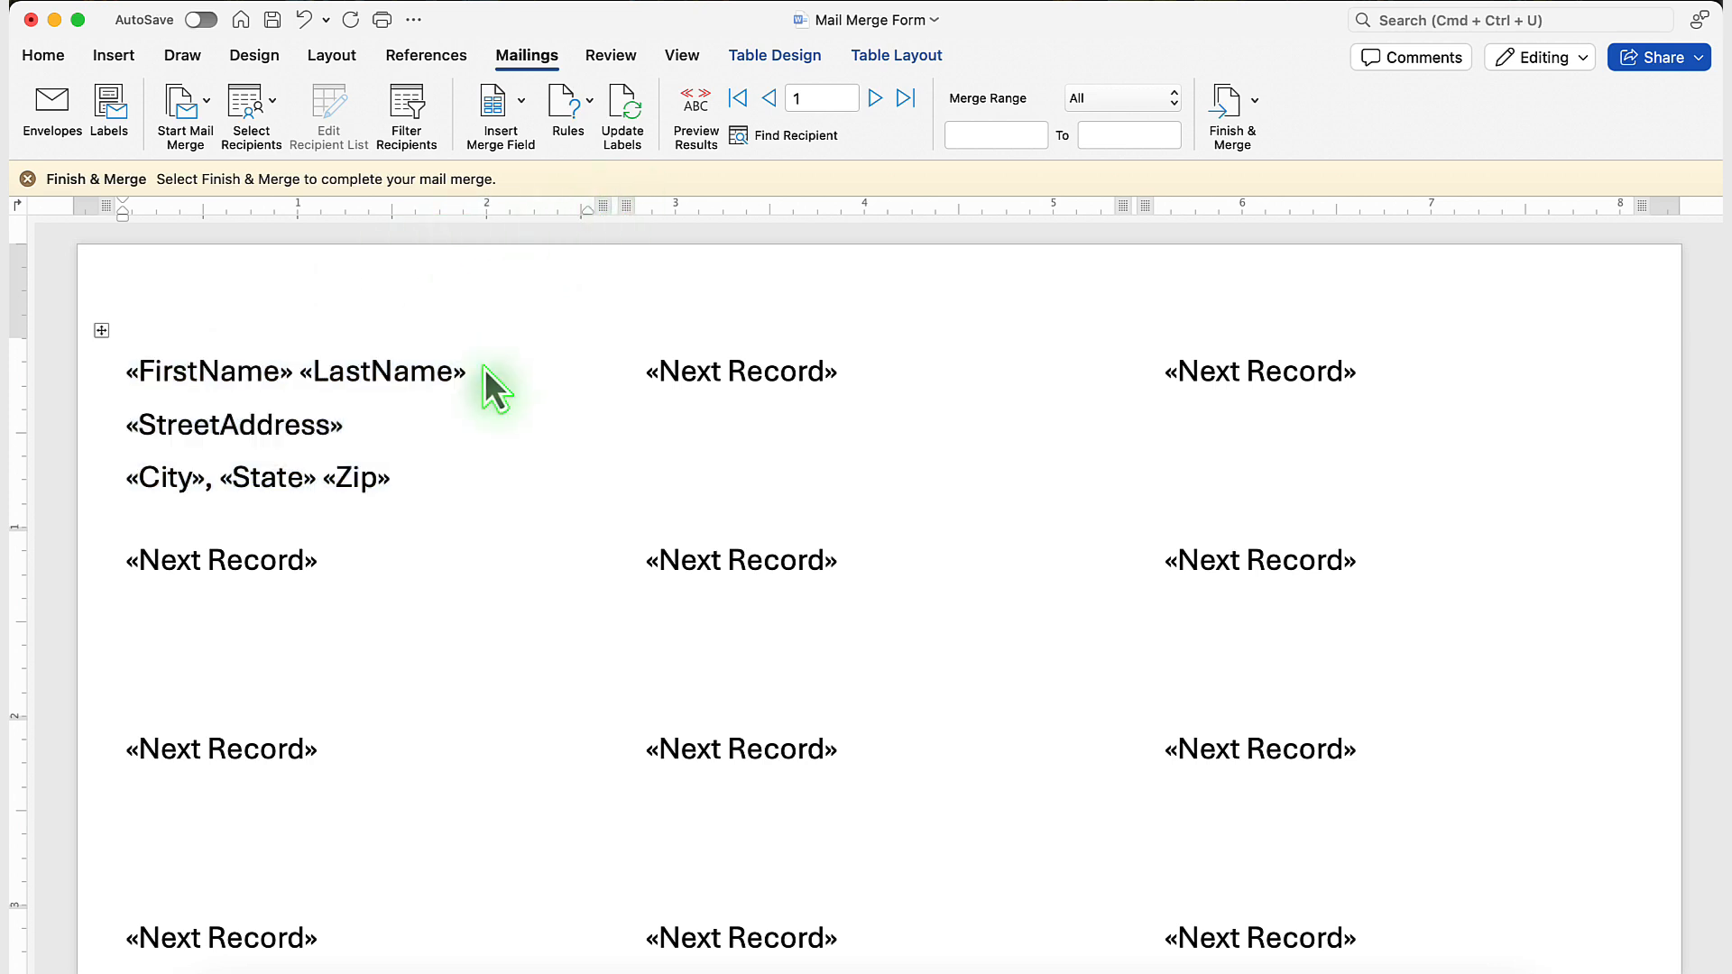
pyautogui.click(624, 120)
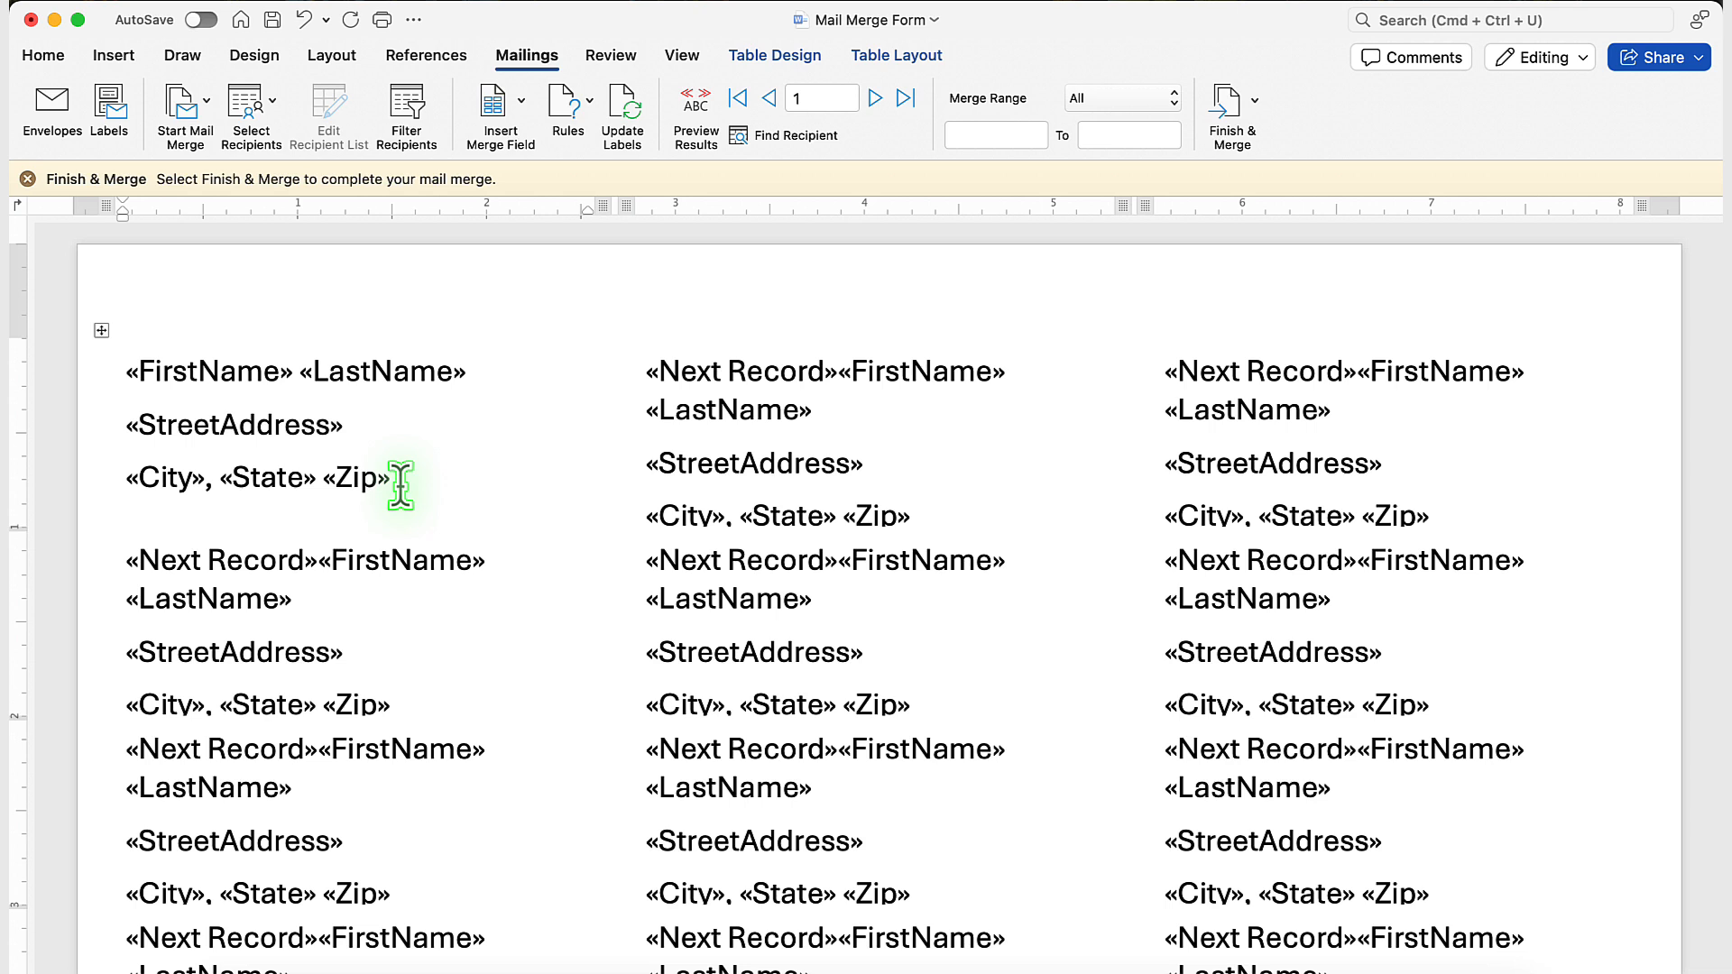
# Preview the merged label results, advancing to record 2 and returning to record 1.
pyautogui.moveTo(400, 478); pyautogui.dragTo(221, 379)
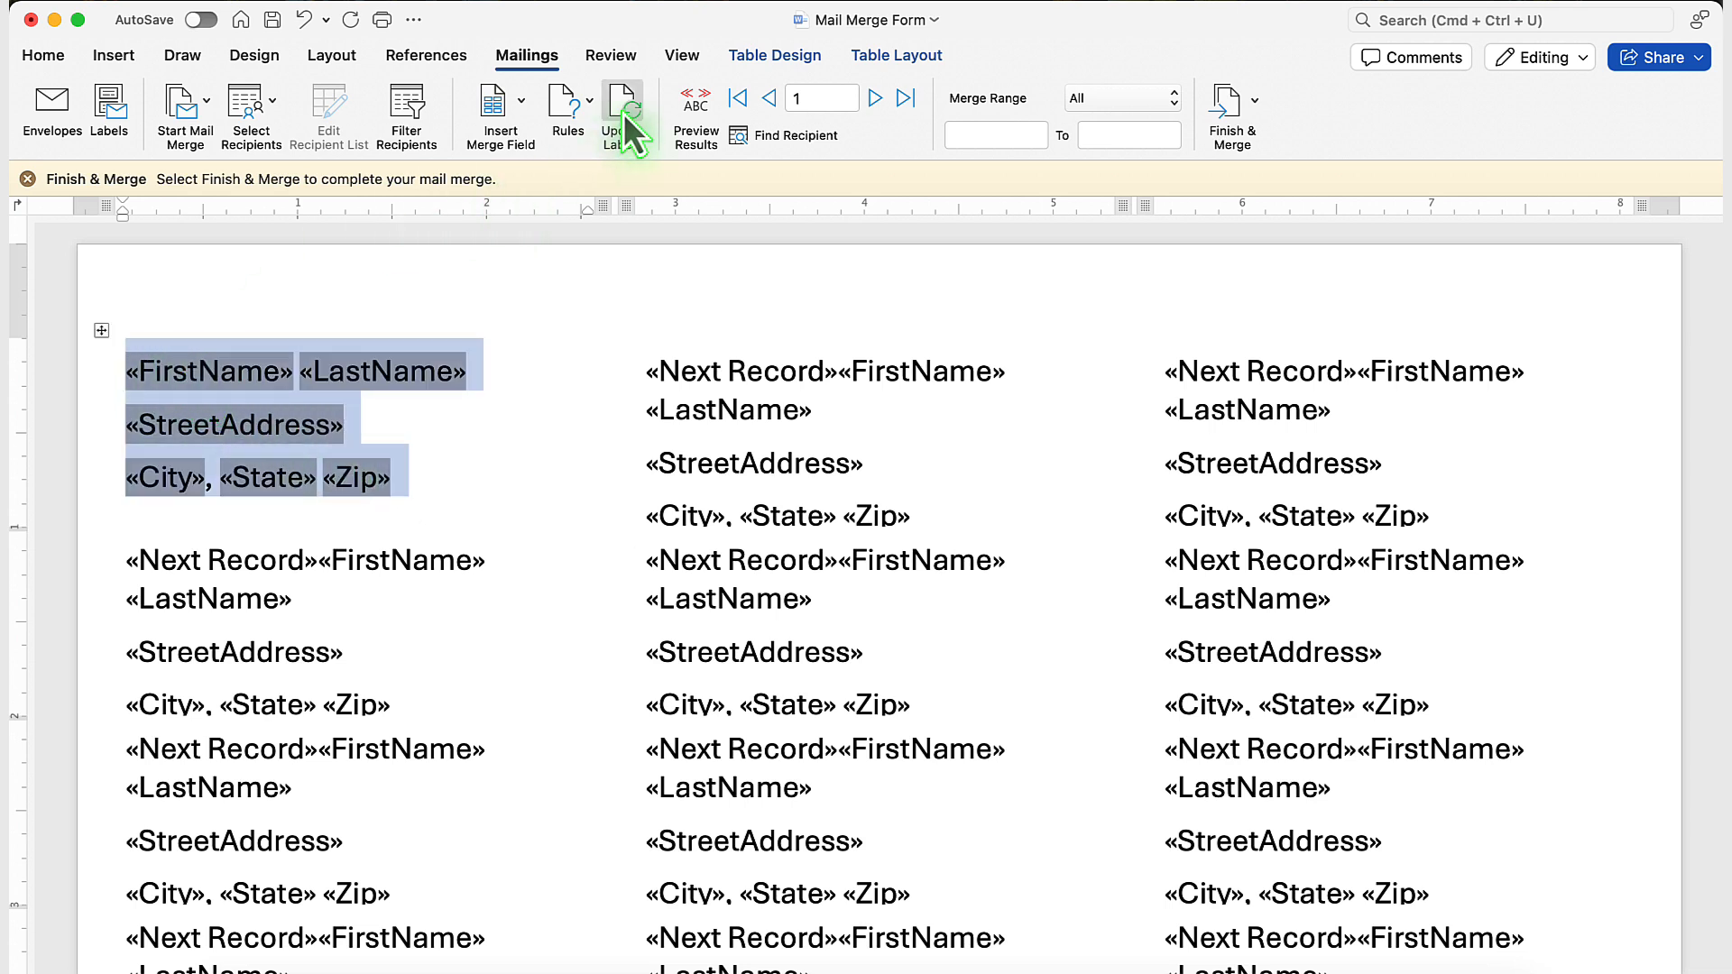
pyautogui.click(700, 104)
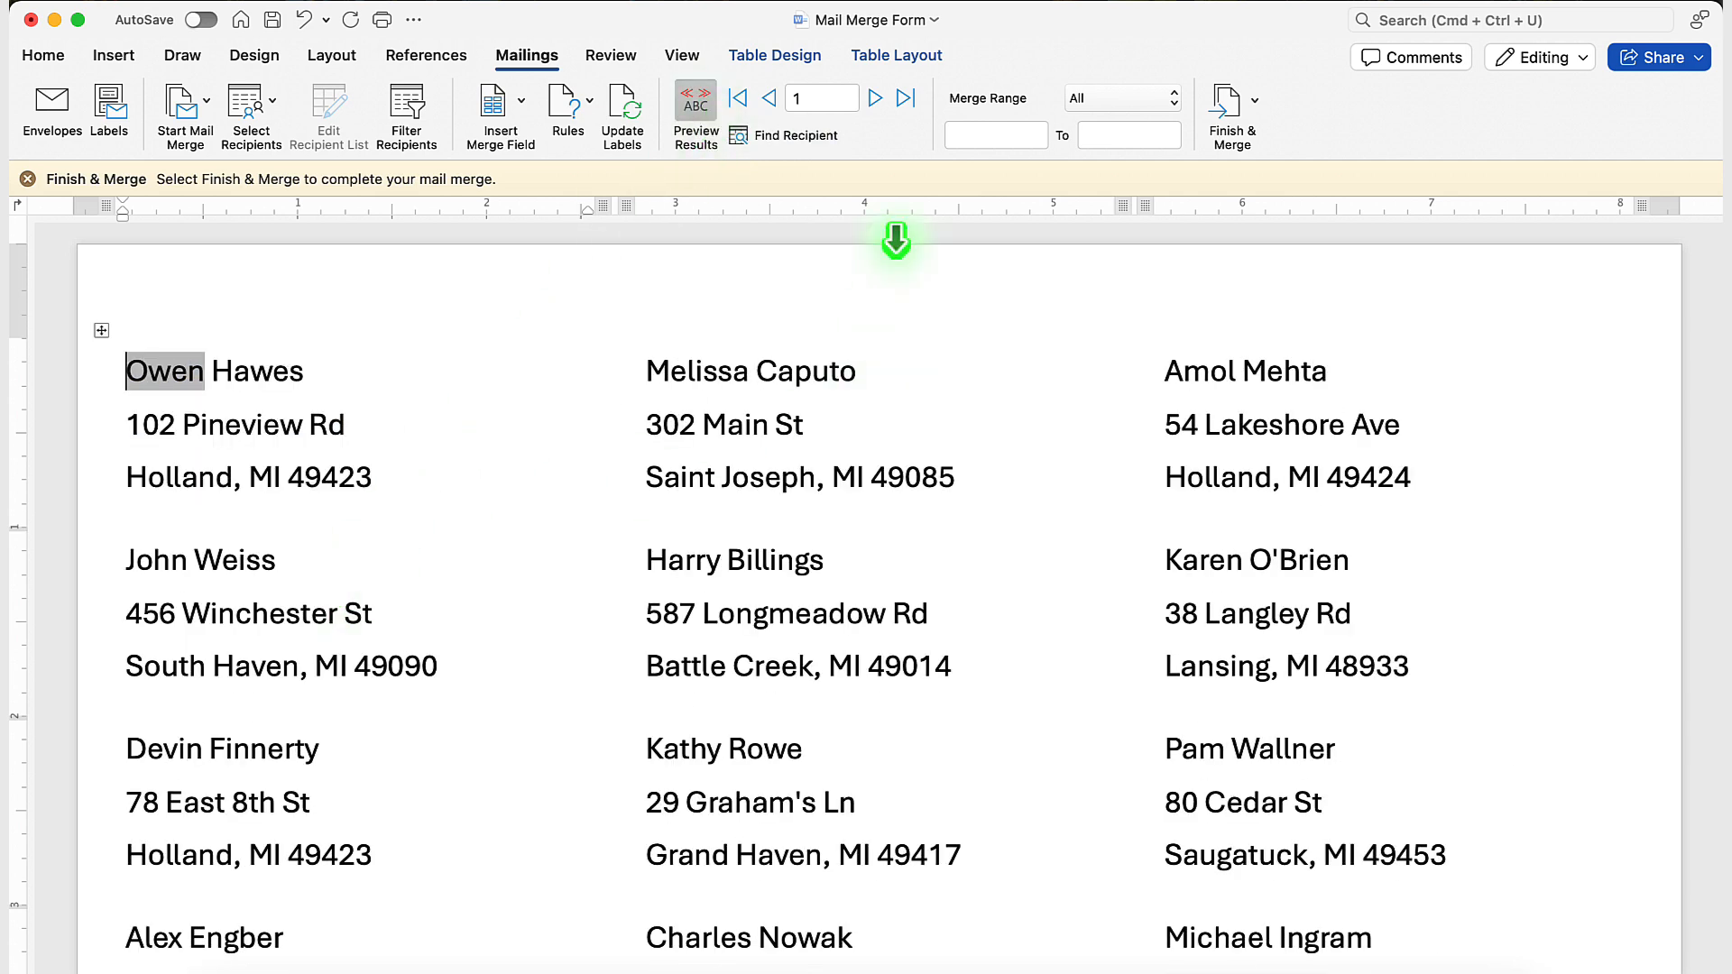
pyautogui.click(875, 99)
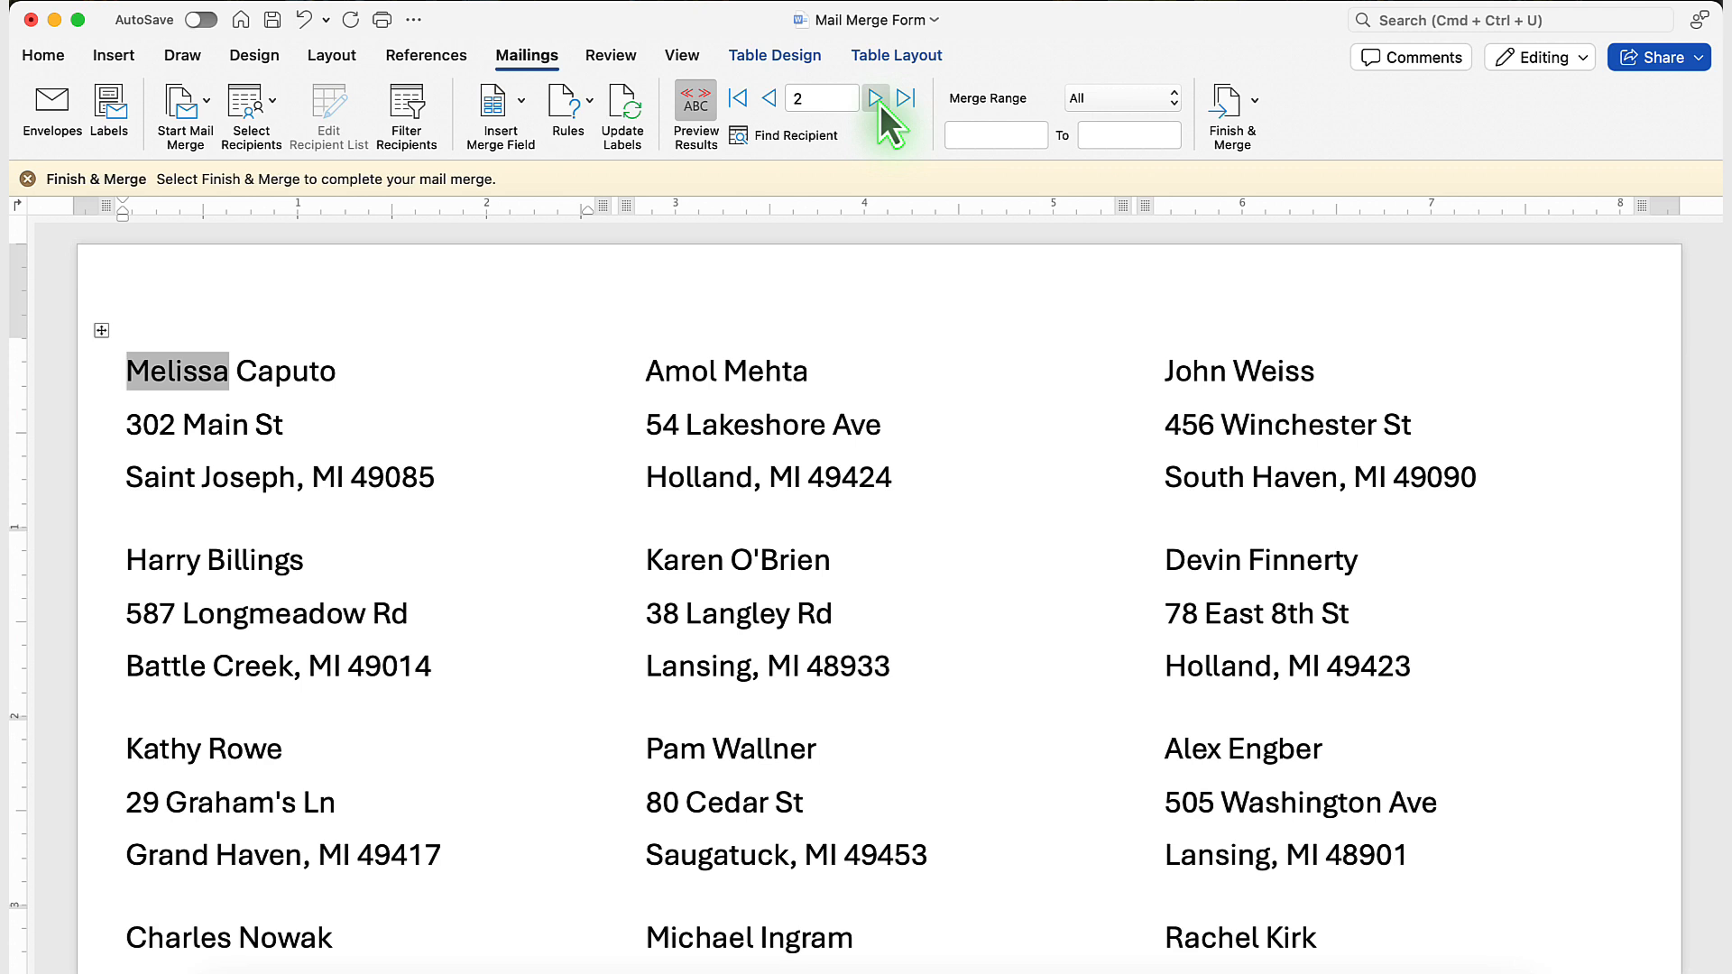
pyautogui.click(769, 98)
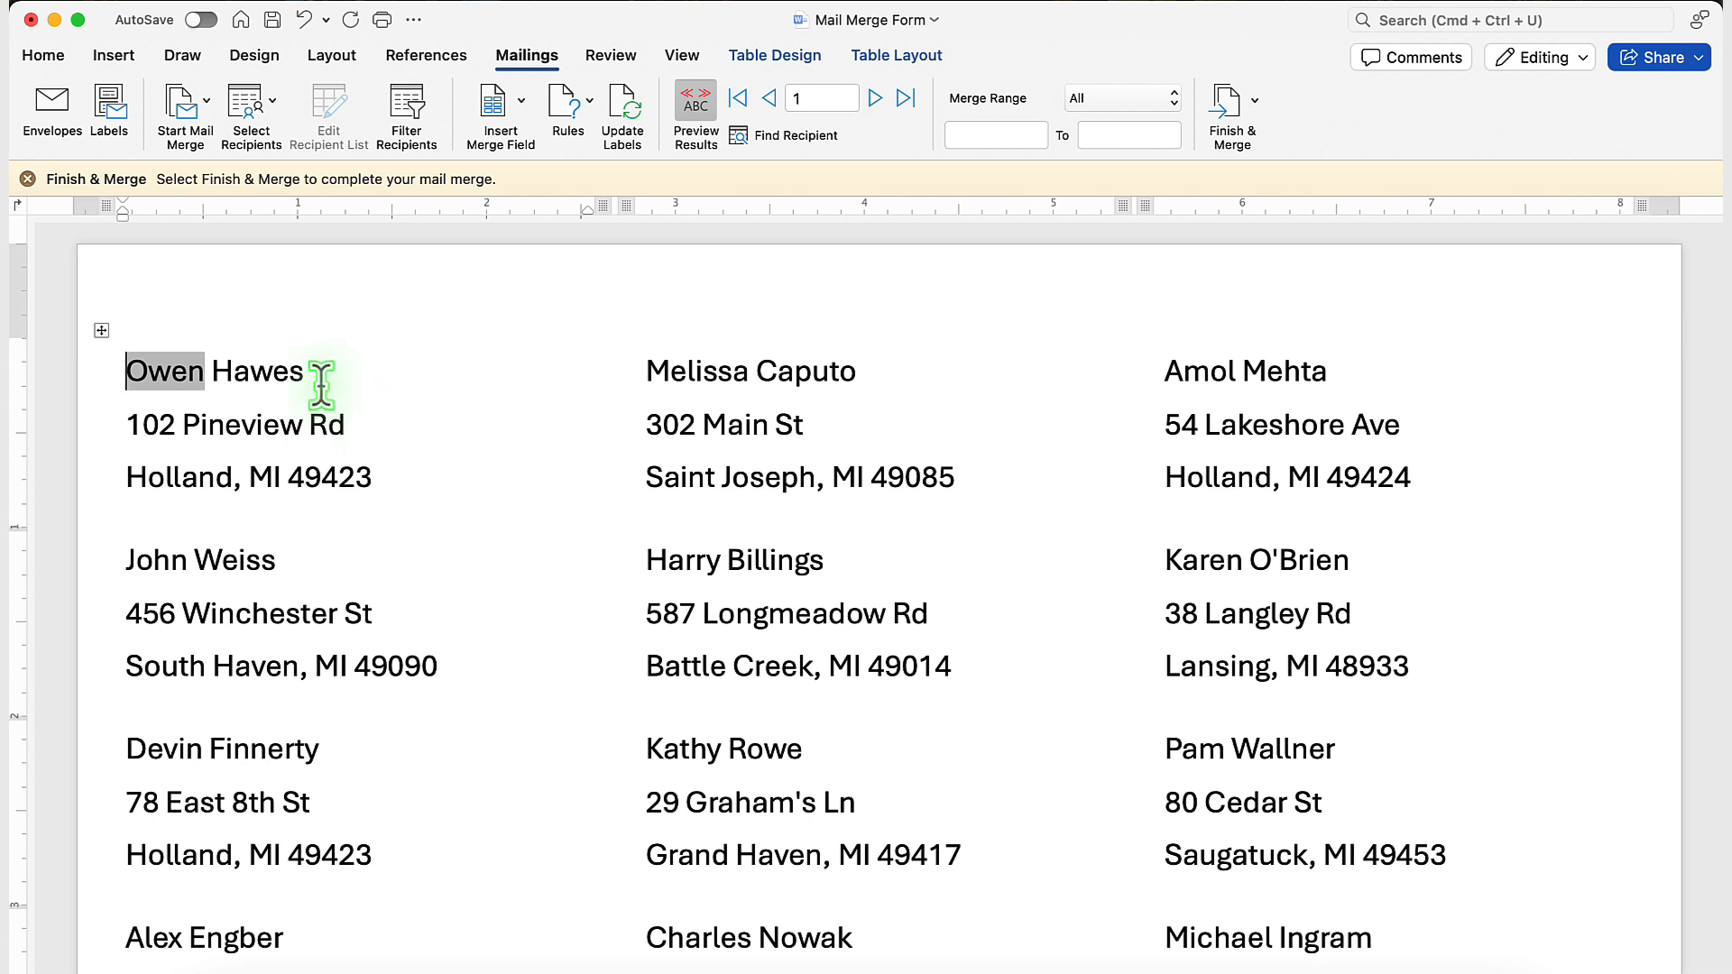
# Make the name line of the first label bold.
pyautogui.moveTo(321, 383); pyautogui.dragTo(153, 372)
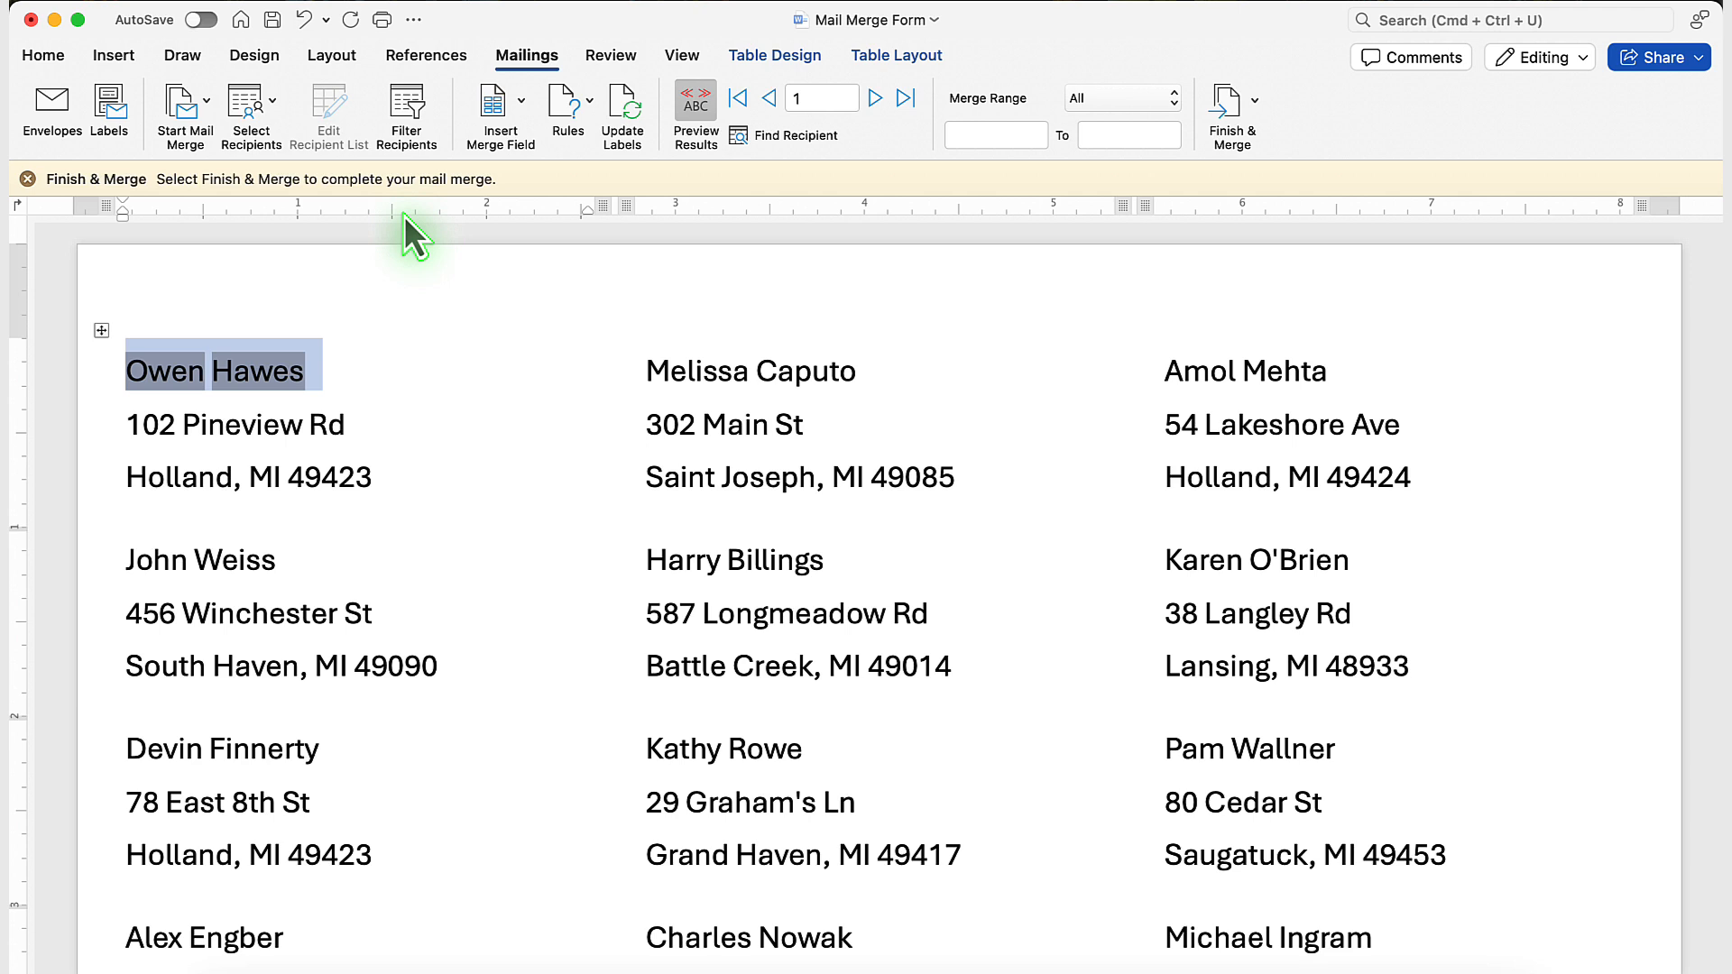
pyautogui.press('super+b')
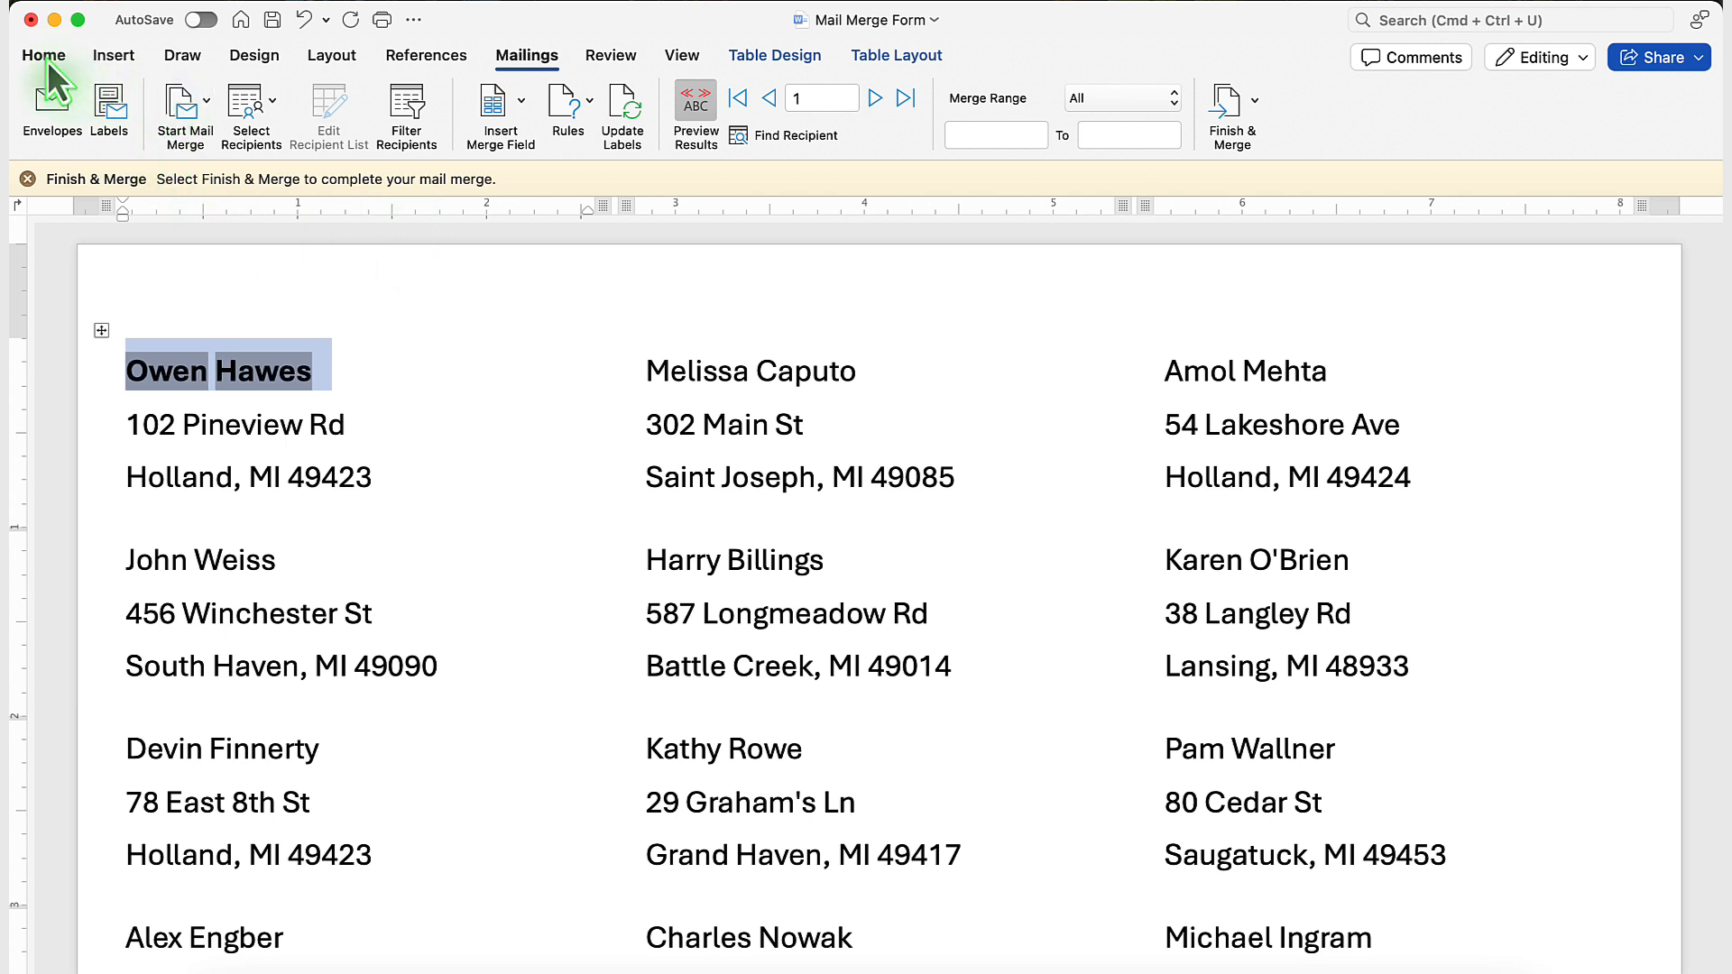
pyautogui.click(379, 361)
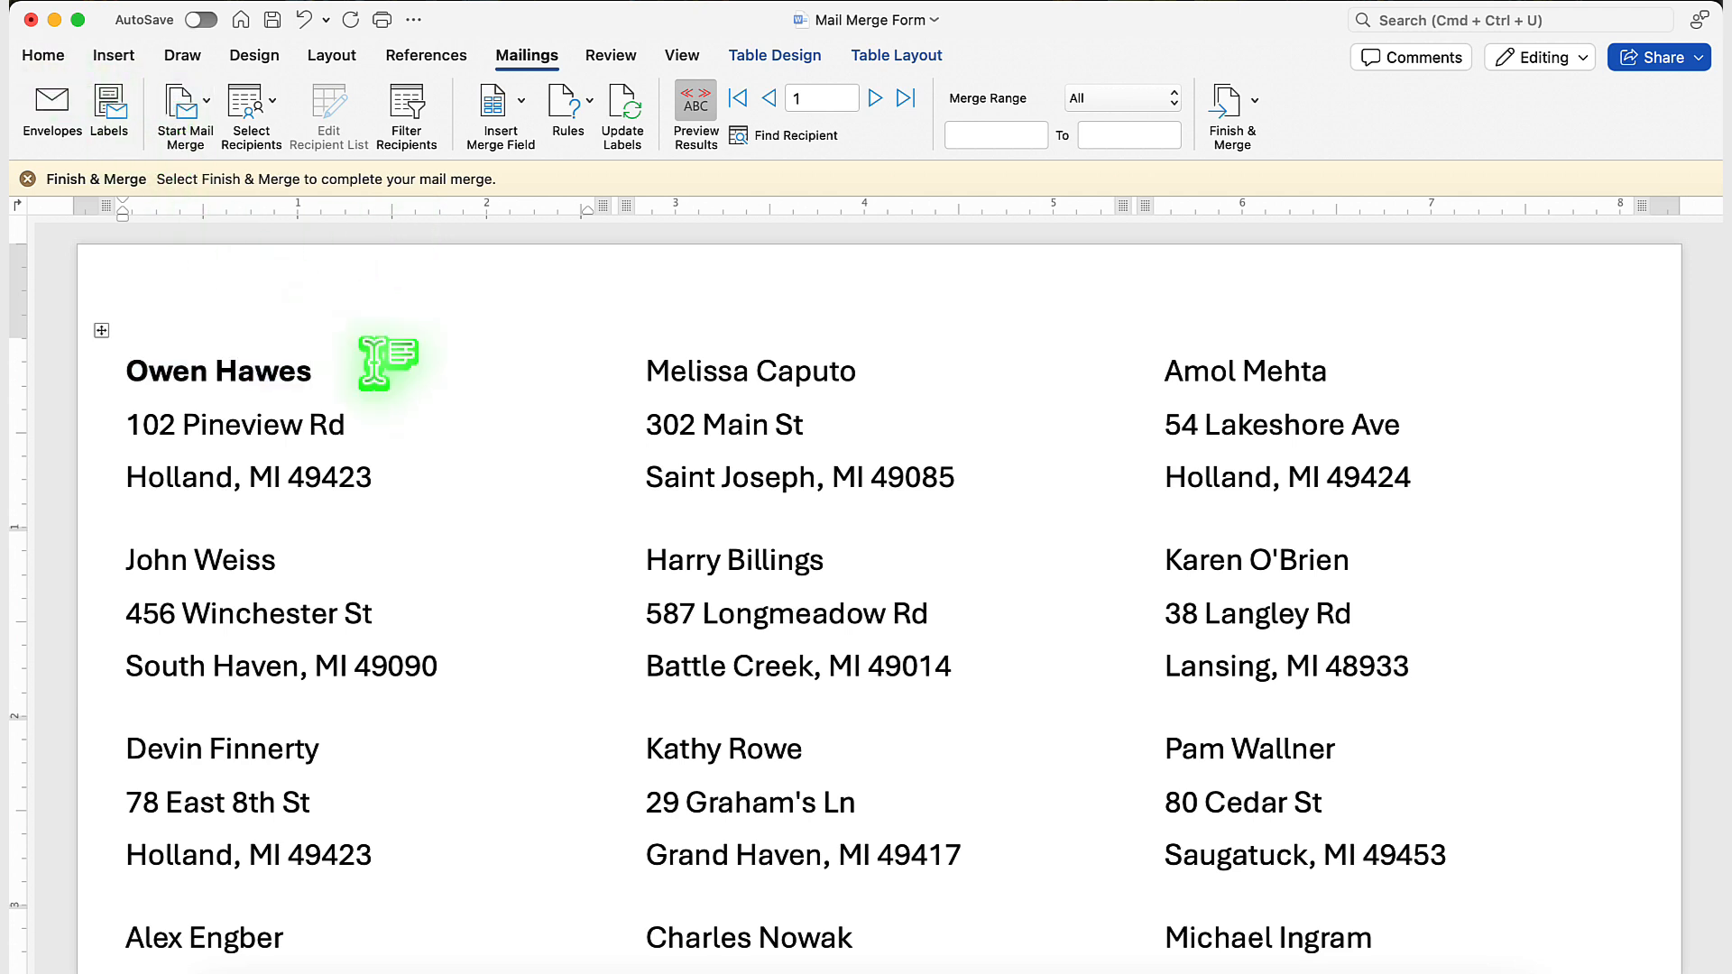
pyautogui.moveTo(330, 372); pyautogui.dragTo(172, 388)
pyautogui.click(330, 367)
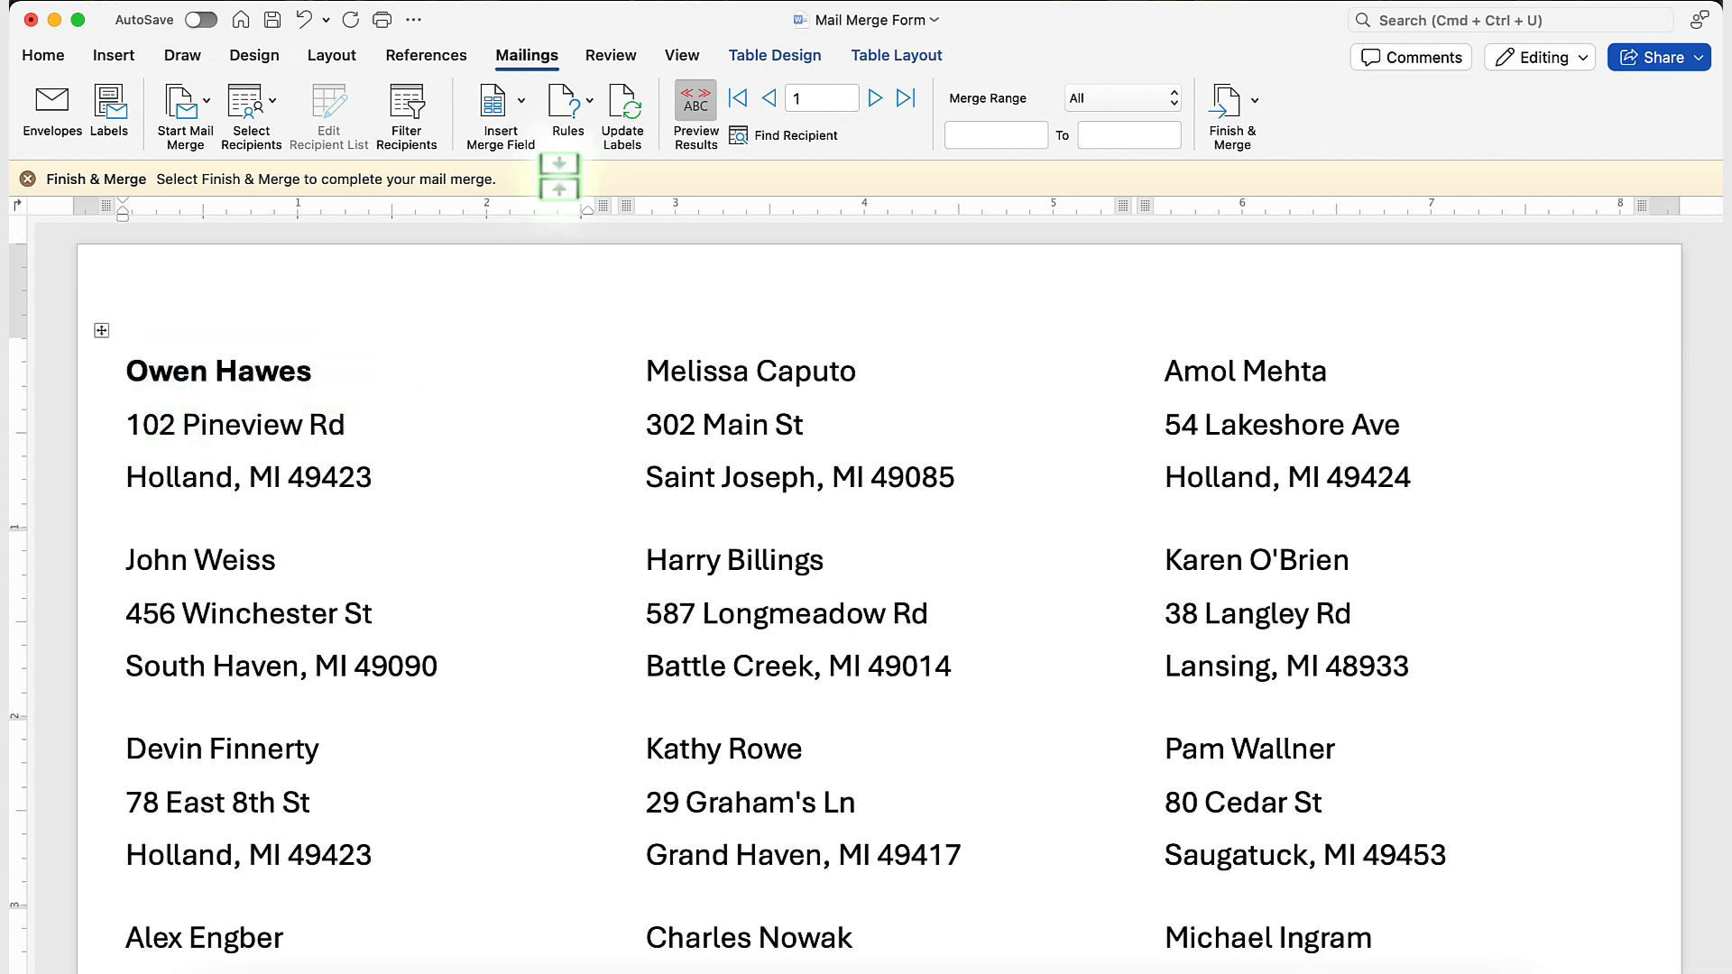
# Update the labels so the first label's bold name formatting is applied to every label on the sheet.
pyautogui.click(626, 108)
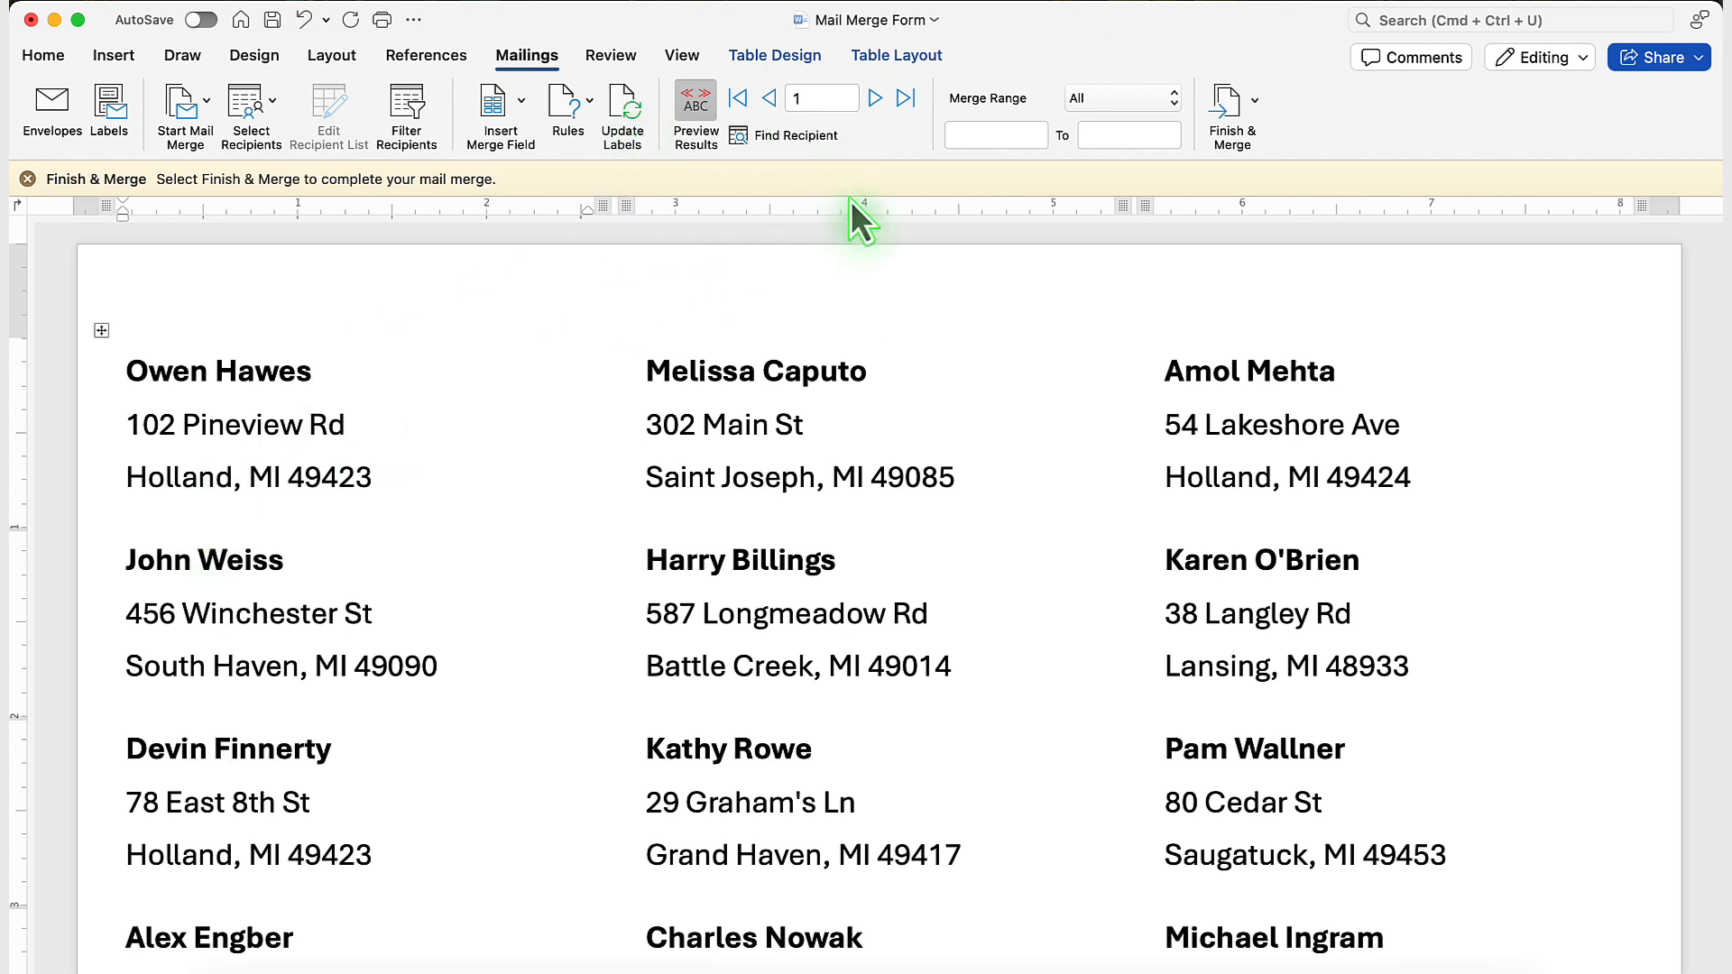
# Merge all records into a new document of individual editable labels and look through its pages.
pyautogui.click(1257, 101)
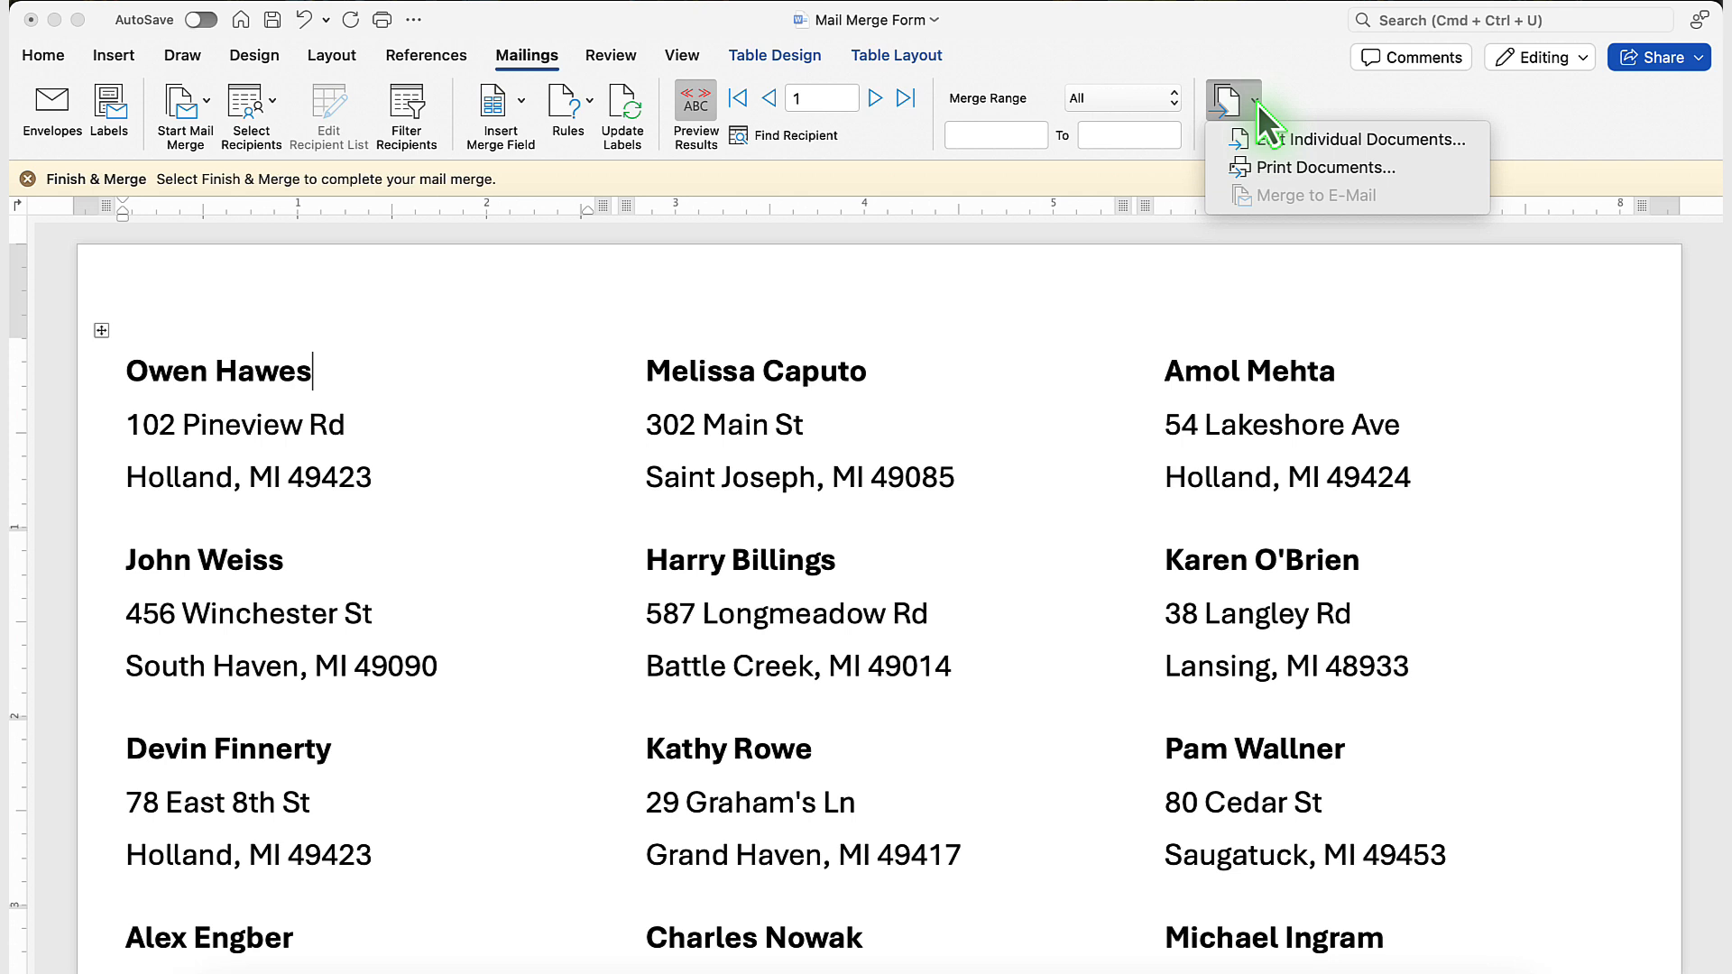
pyautogui.click(1313, 154)
pyautogui.scroll(-15, 707, 545)
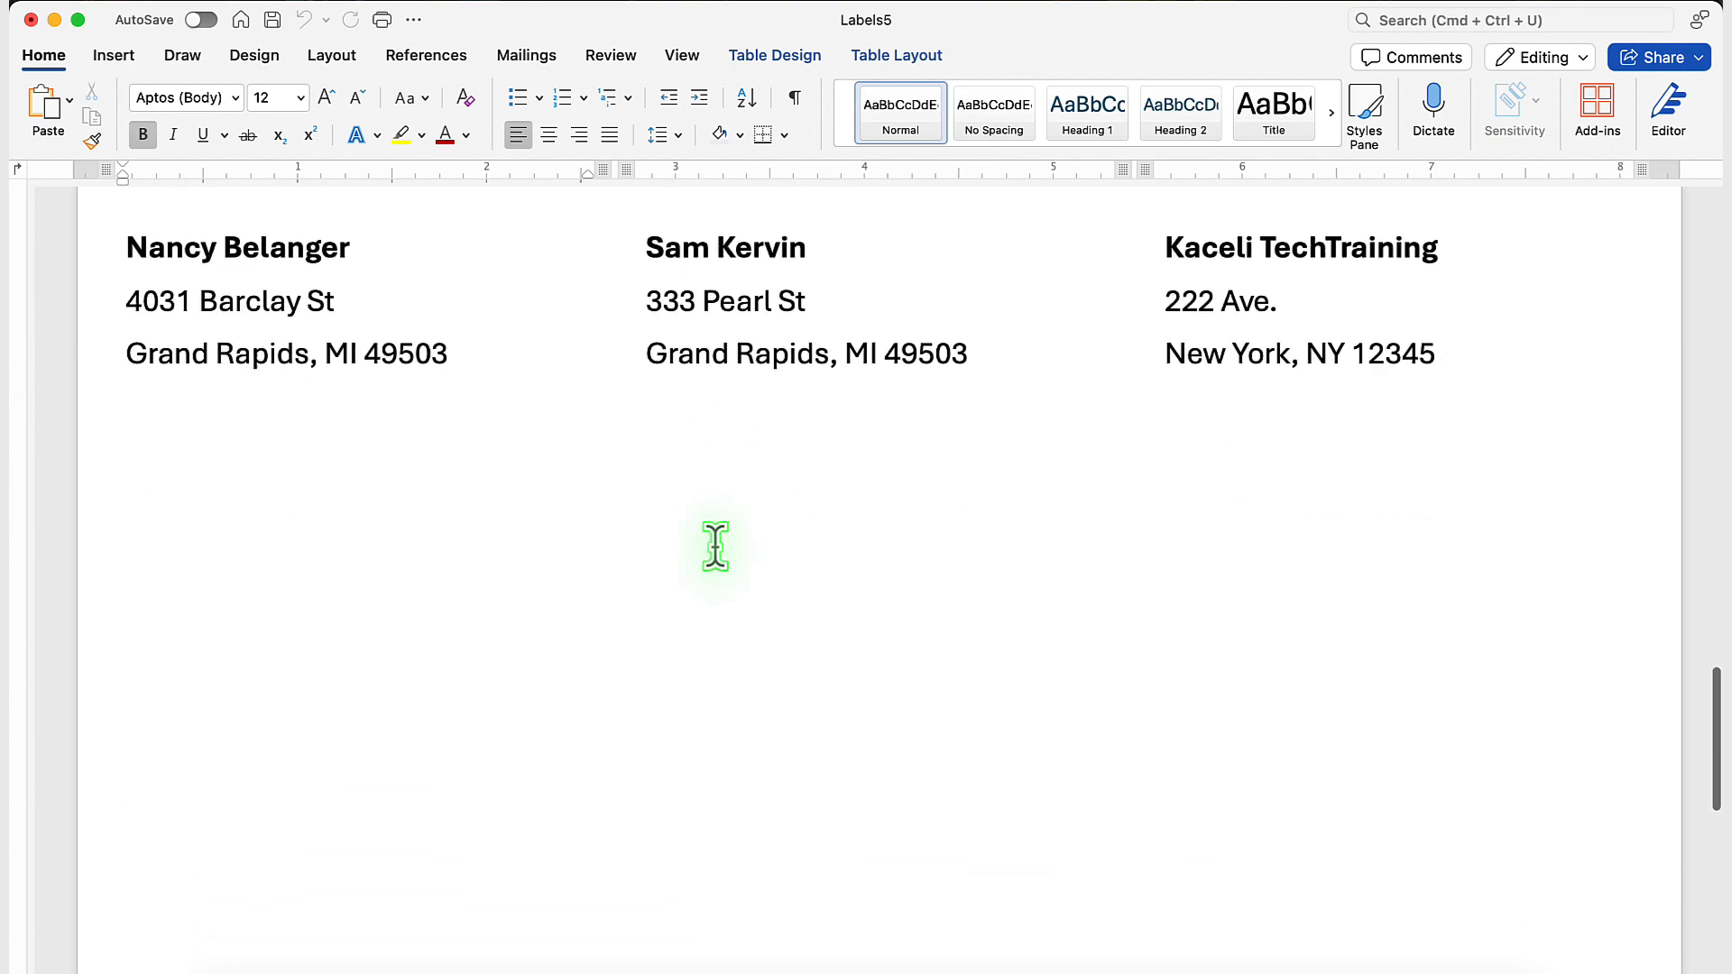
pyautogui.scroll(-3, 716, 546)
pyautogui.scroll(15, 715, 546)
pyautogui.scroll(1, 715, 546)
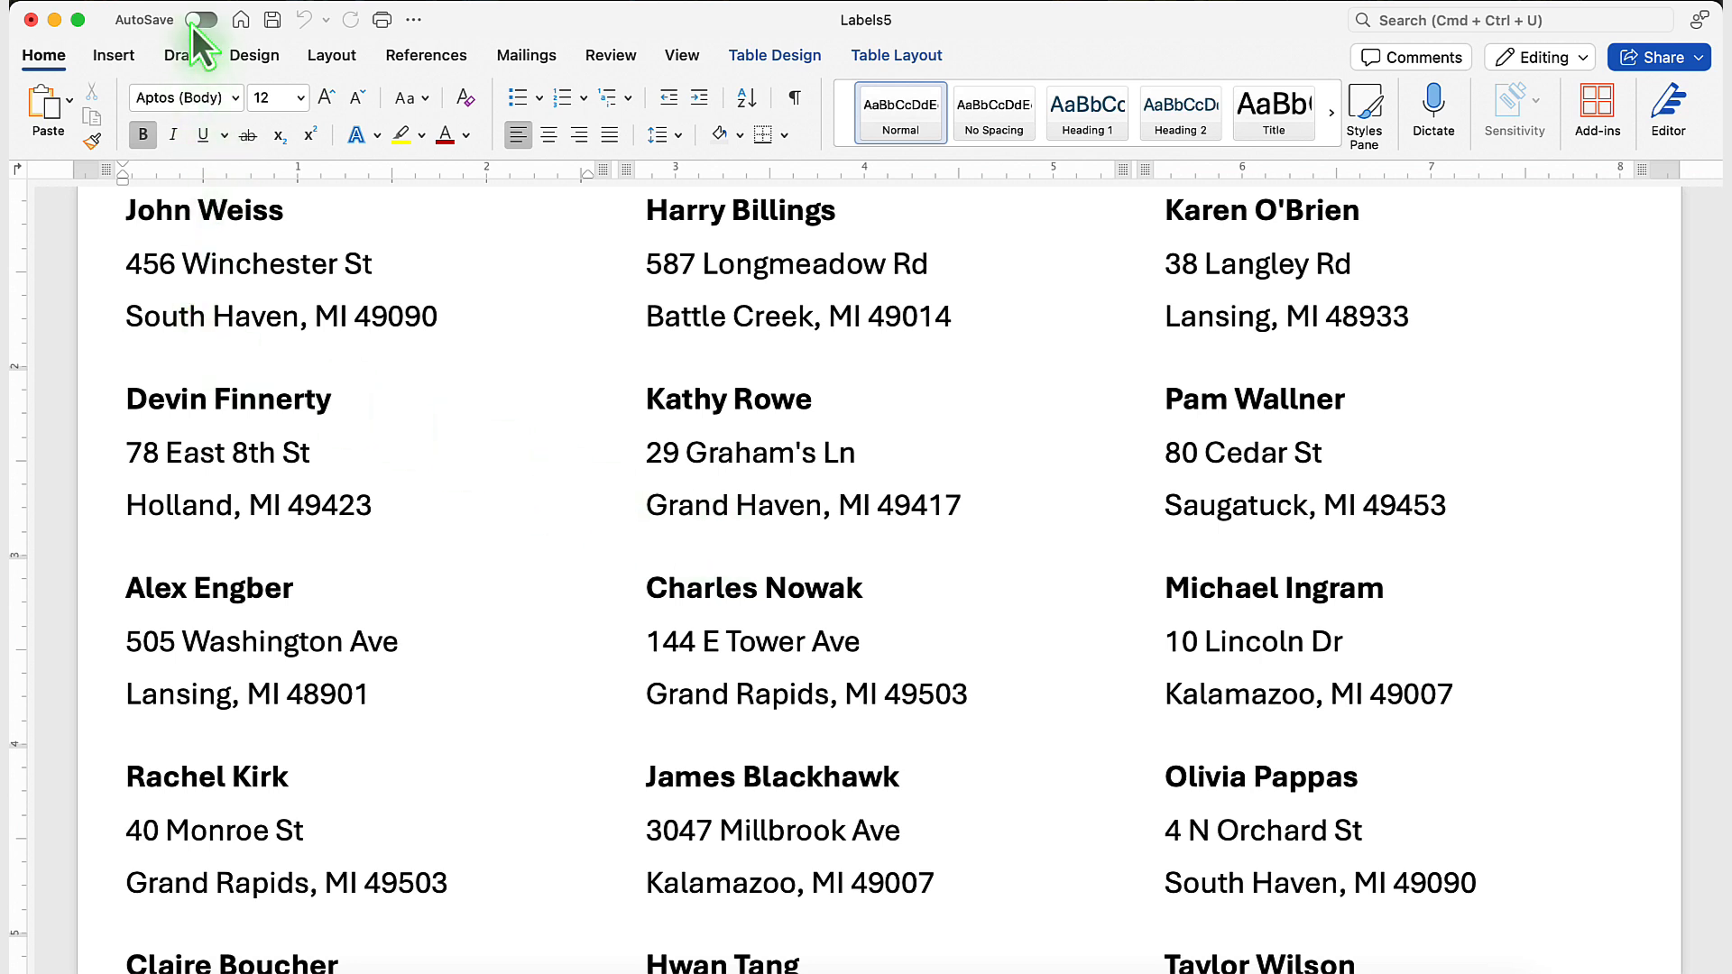
# Close the merged labels document and discard it without saving.
pyautogui.click(157, 4)
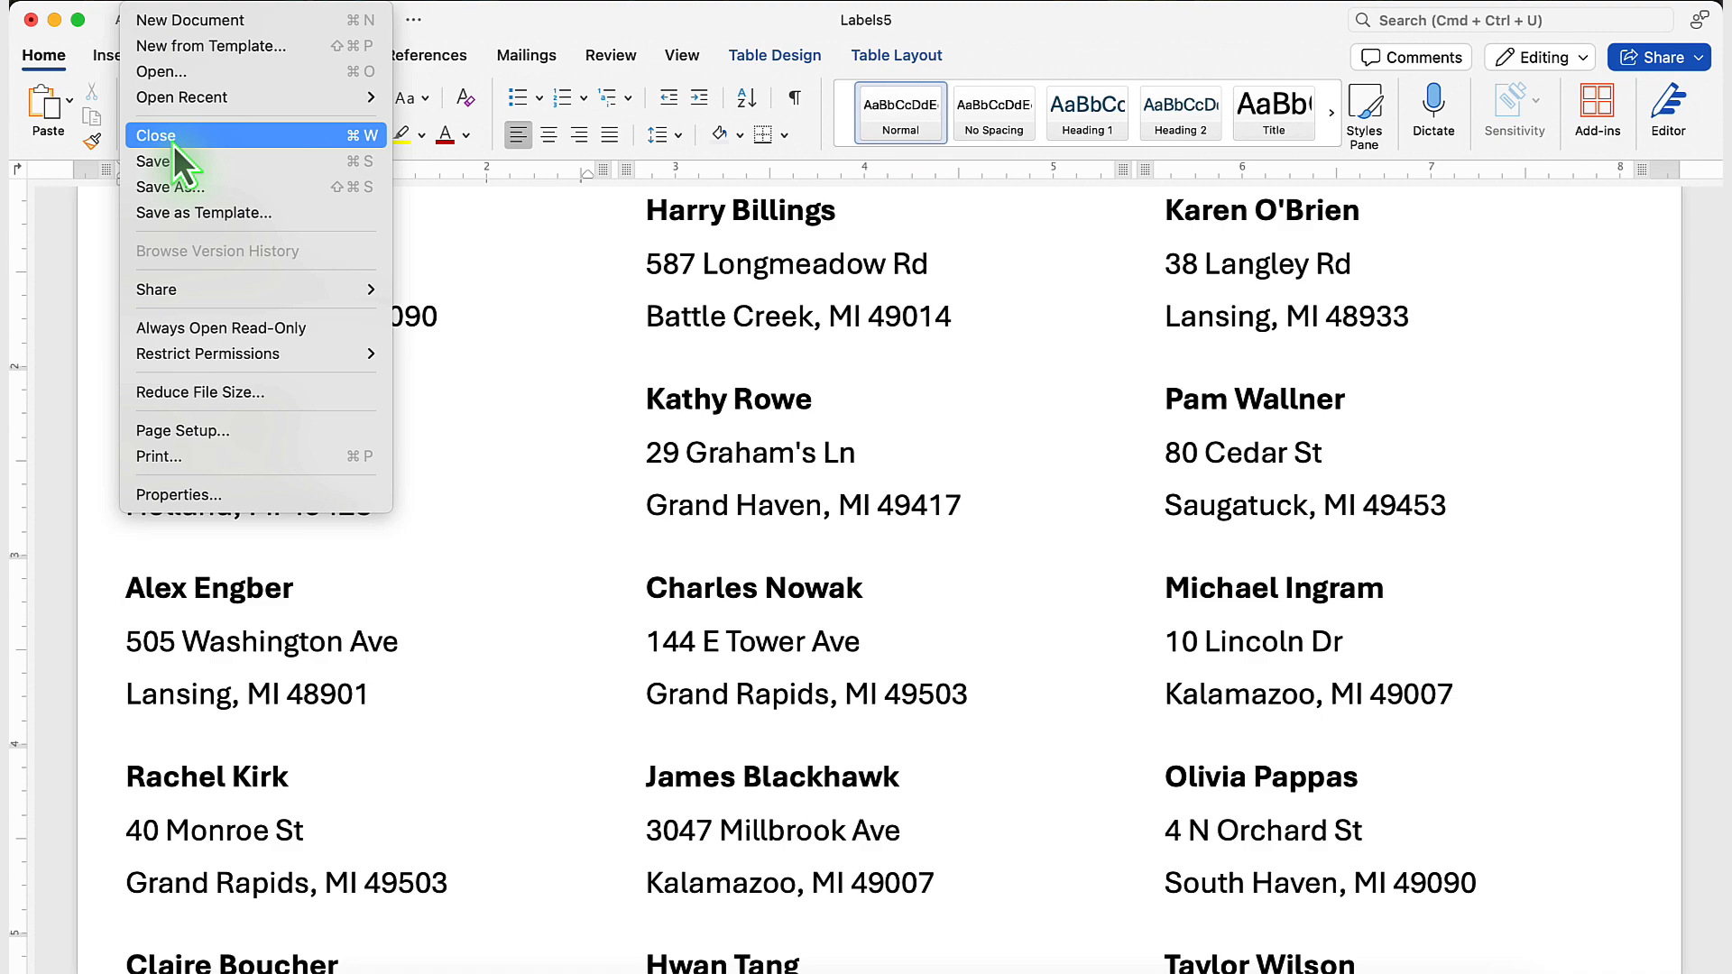
pyautogui.click(174, 144)
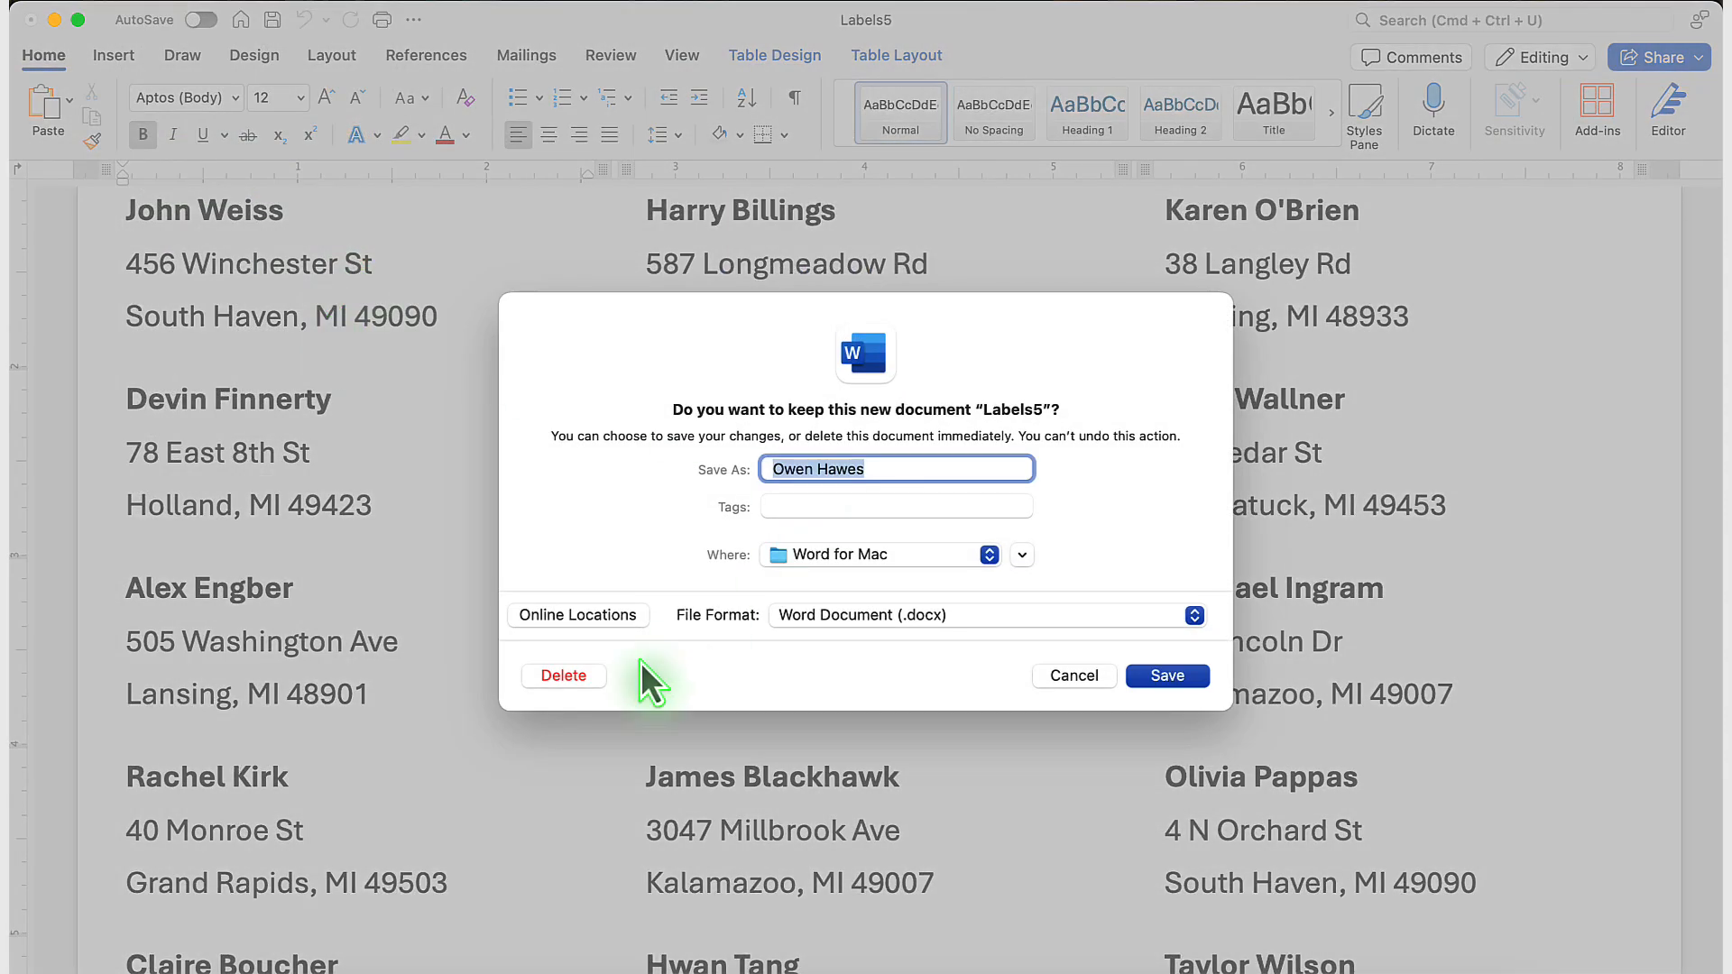
pyautogui.click(552, 675)
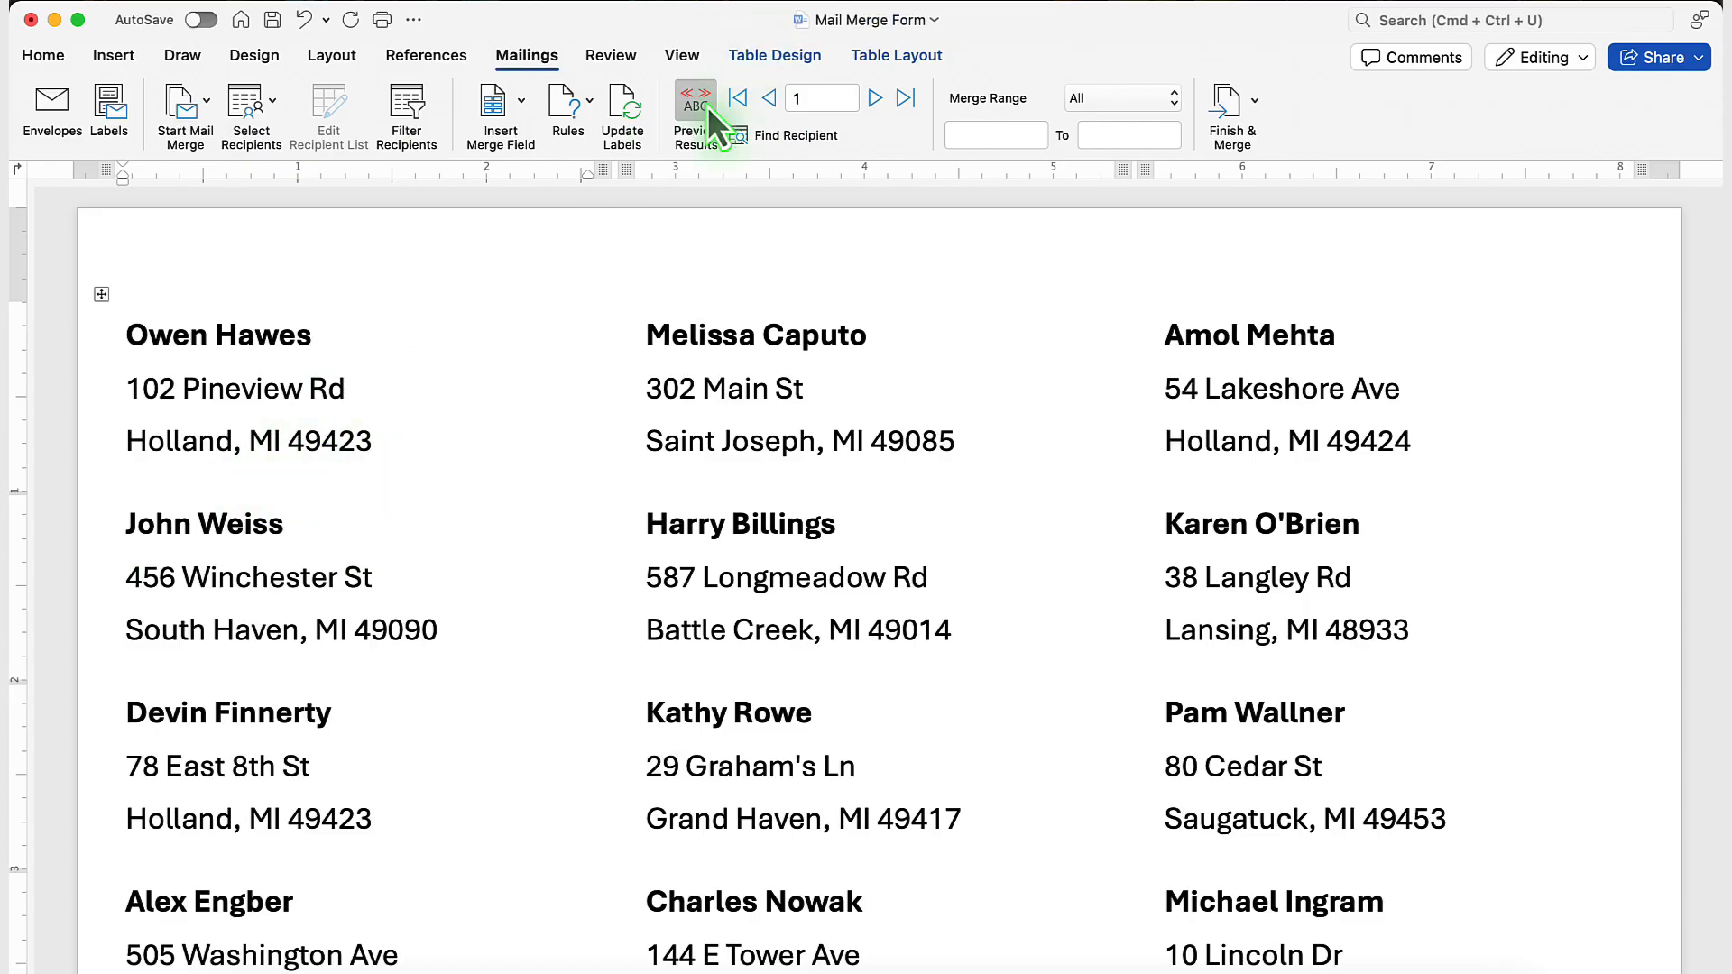
# Turn off the results preview to show the merge fields, and save the label document under the name Labels Merge.
pyautogui.click(697, 110)
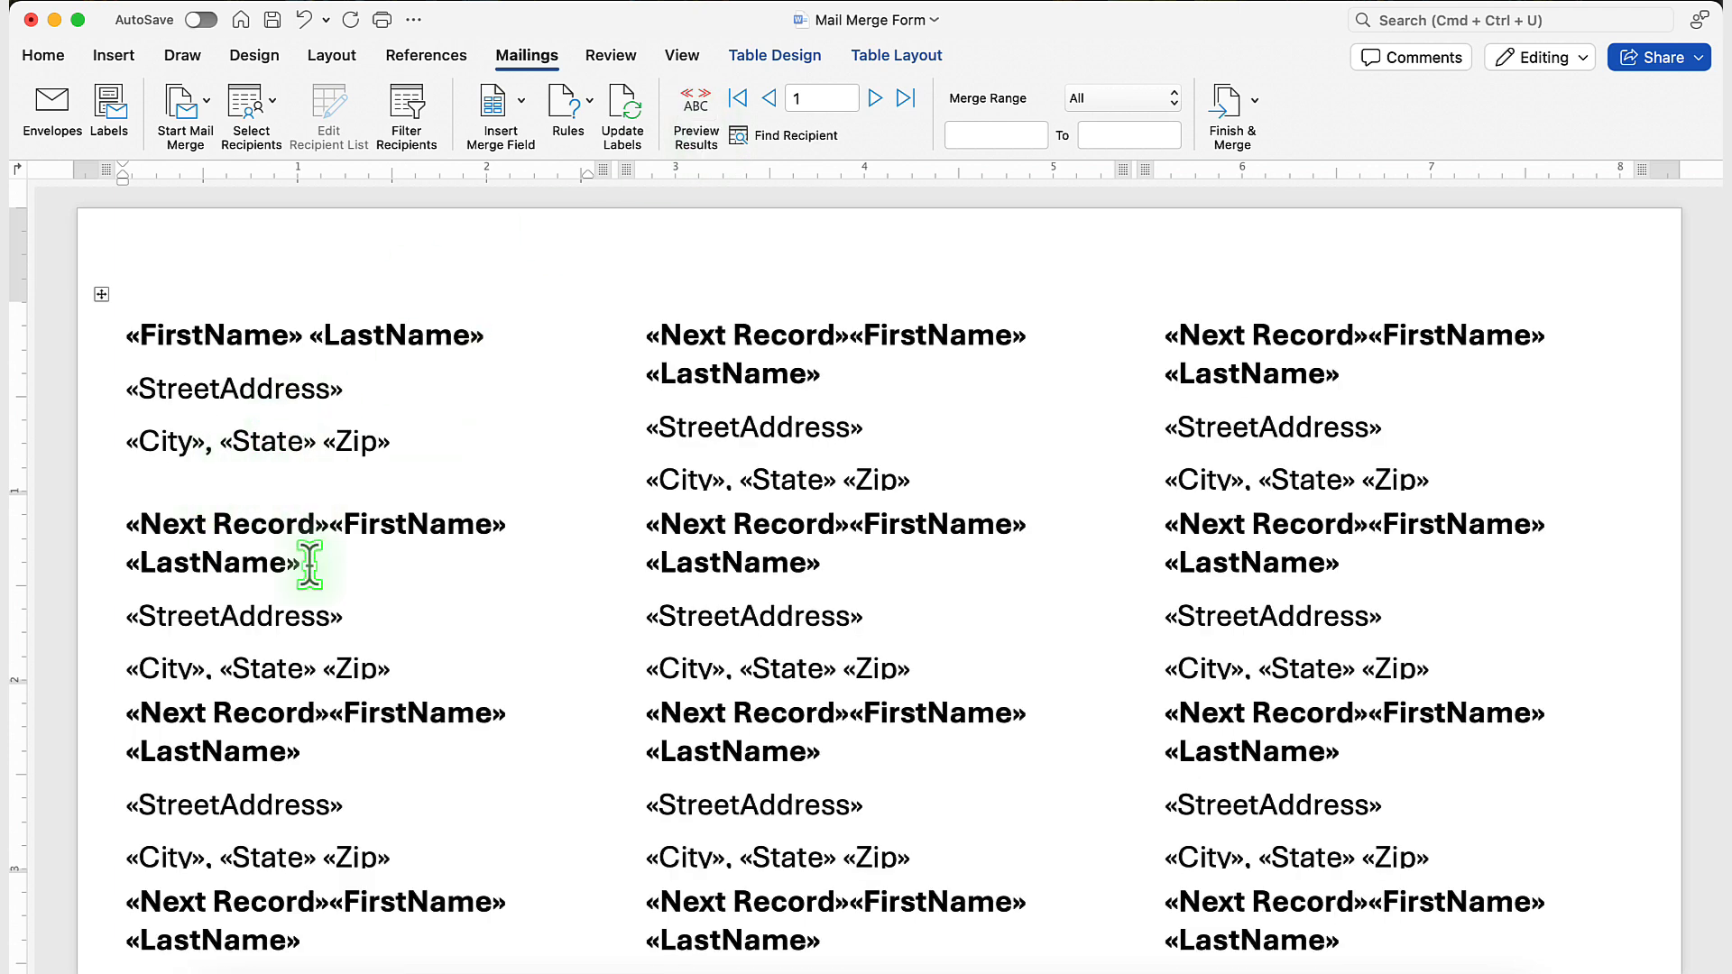
pyautogui.click(143, 4)
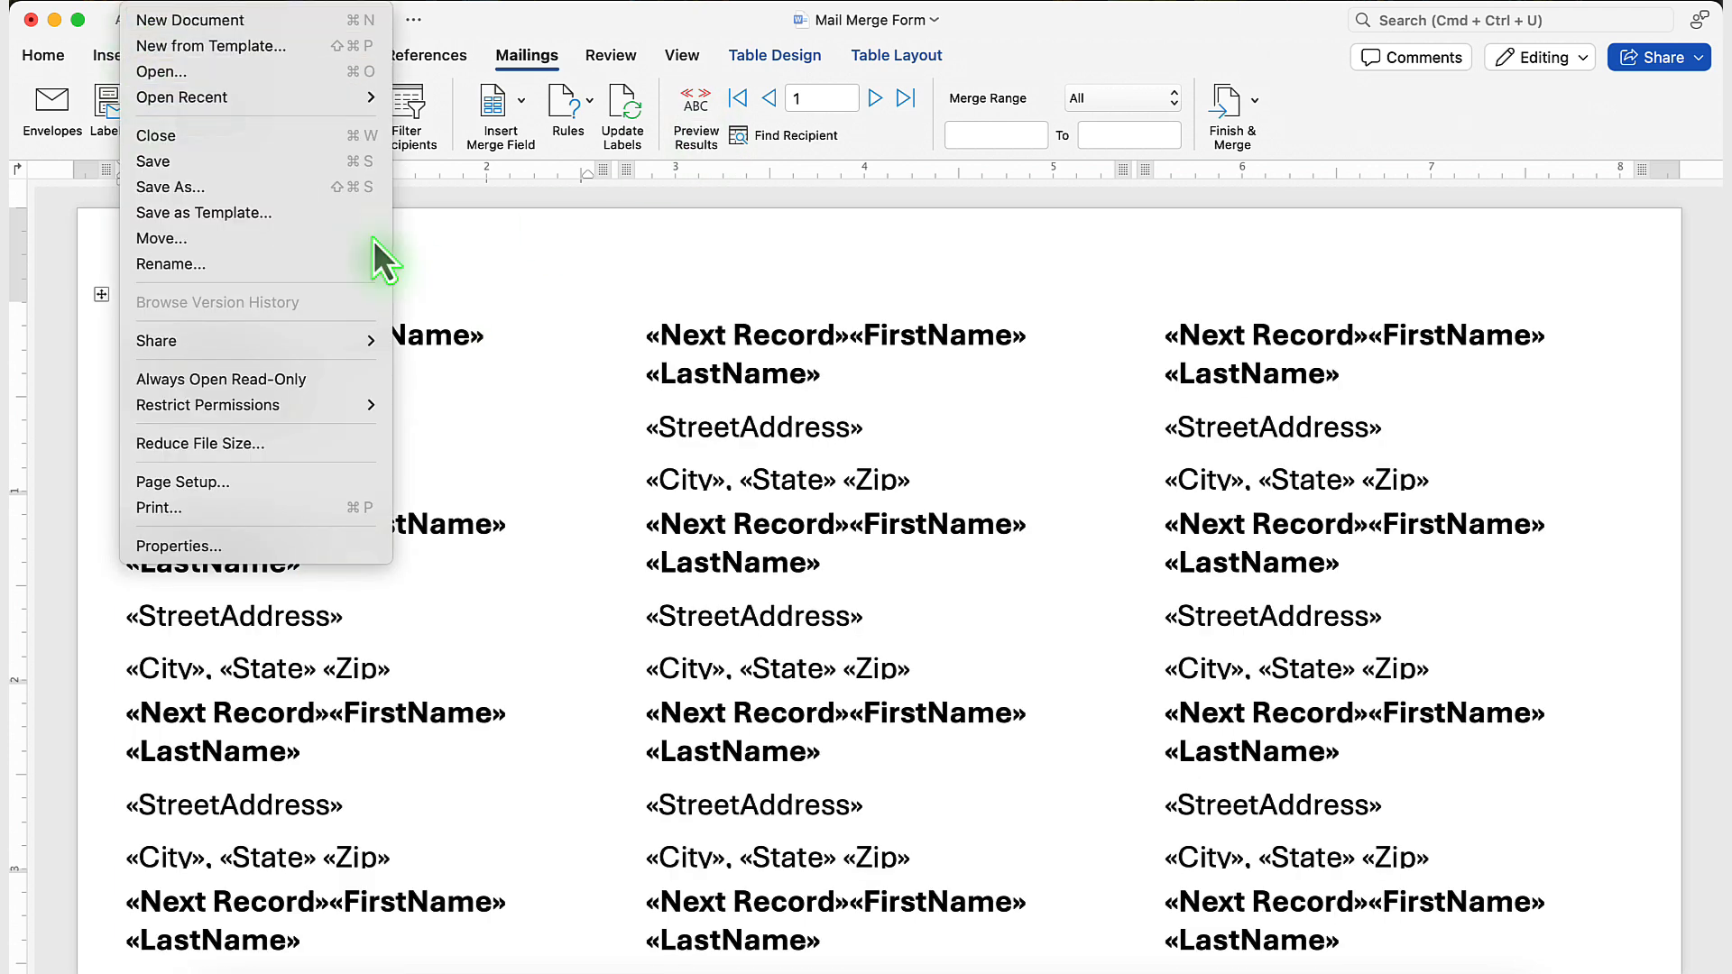
pyautogui.click(171, 187)
pyautogui.write('Labels Merge')
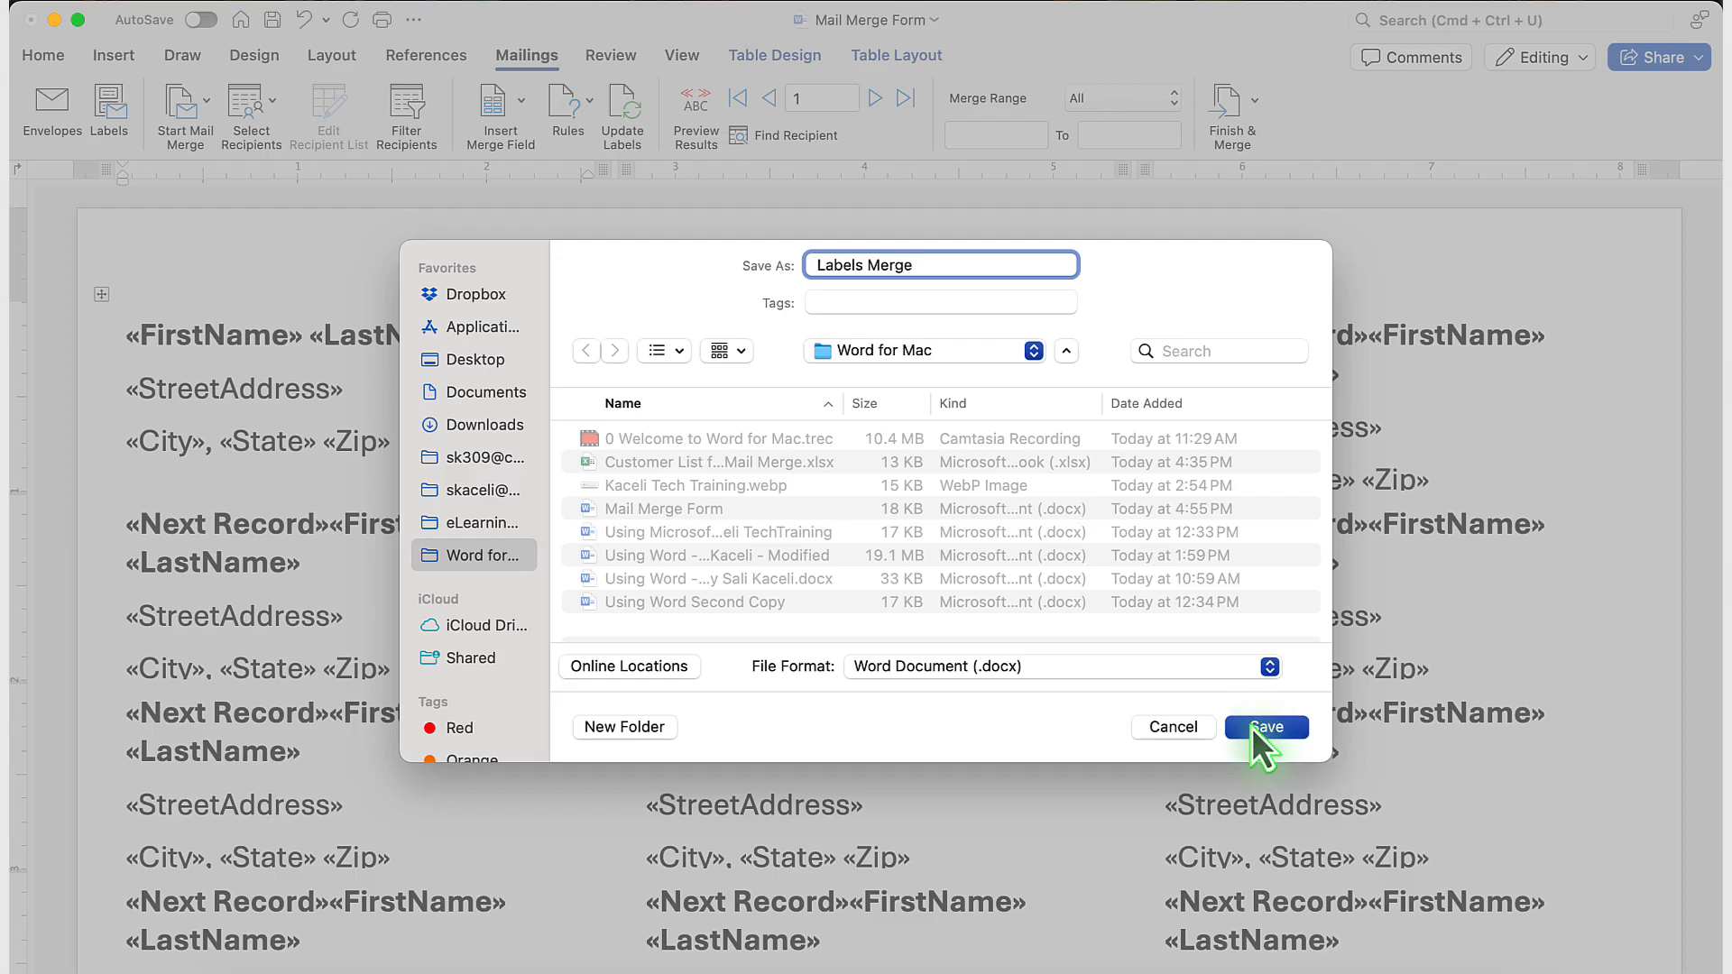
pyautogui.click(1254, 727)
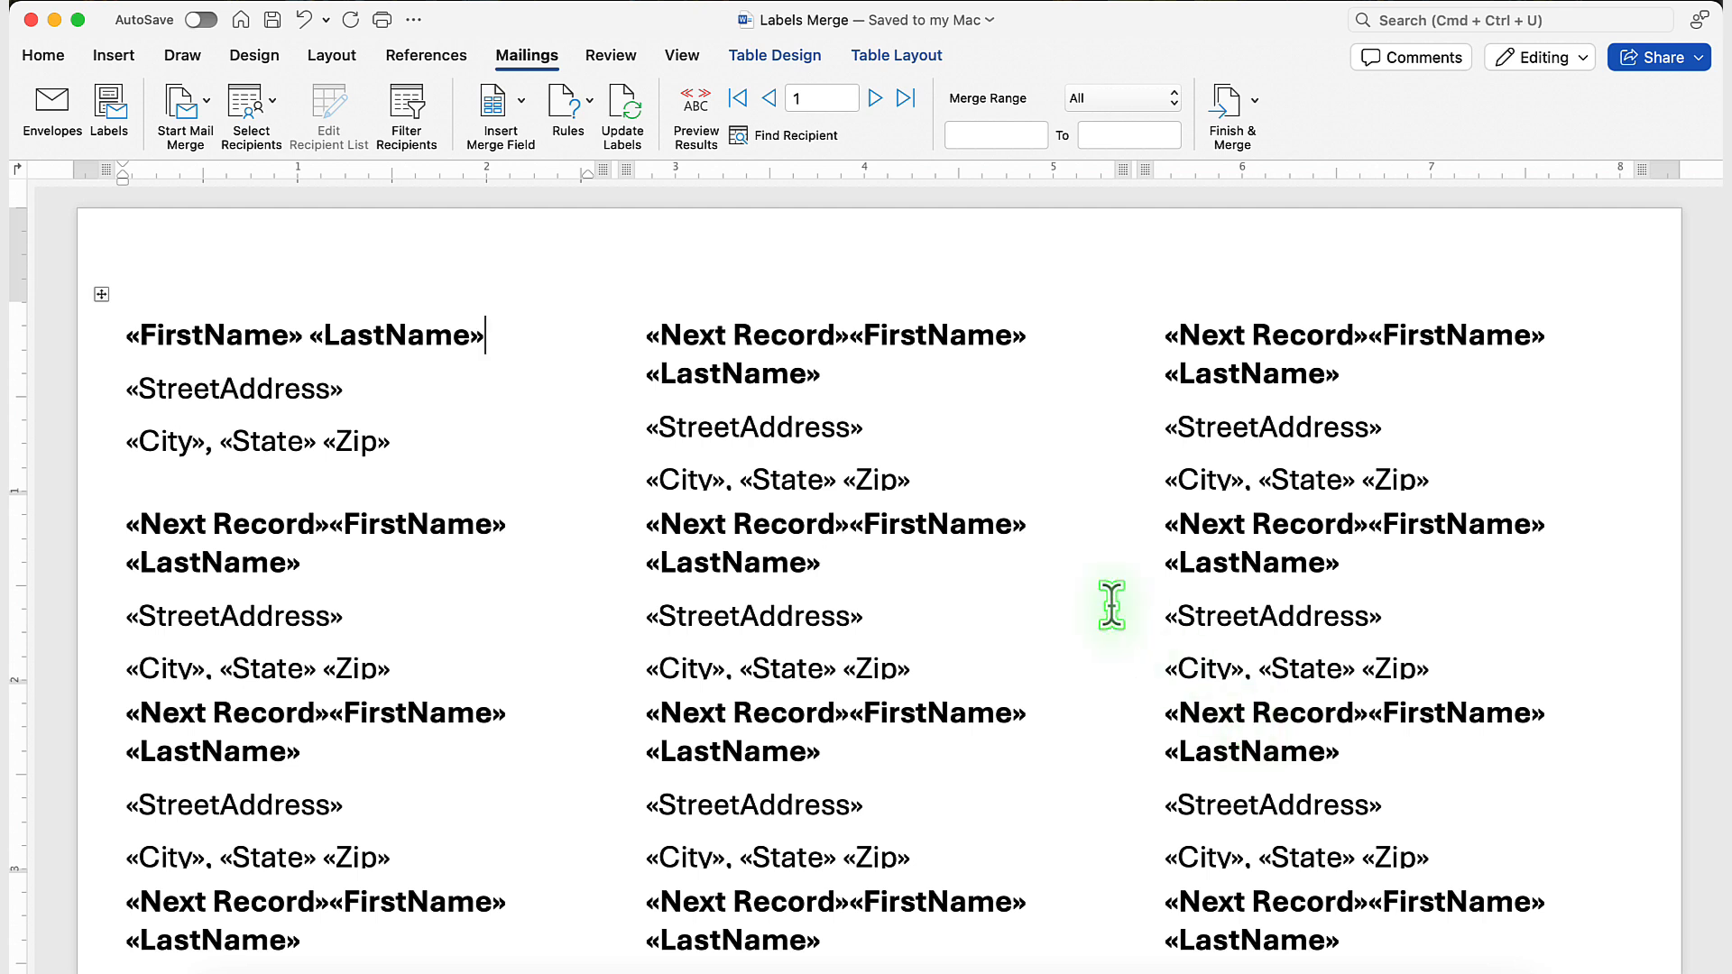
# Close the document and reopen Labels Merge from the Word for Mac folder, allowing the Excel converter and loading the entire customer worksheet.
pyautogui.click(153, 2)
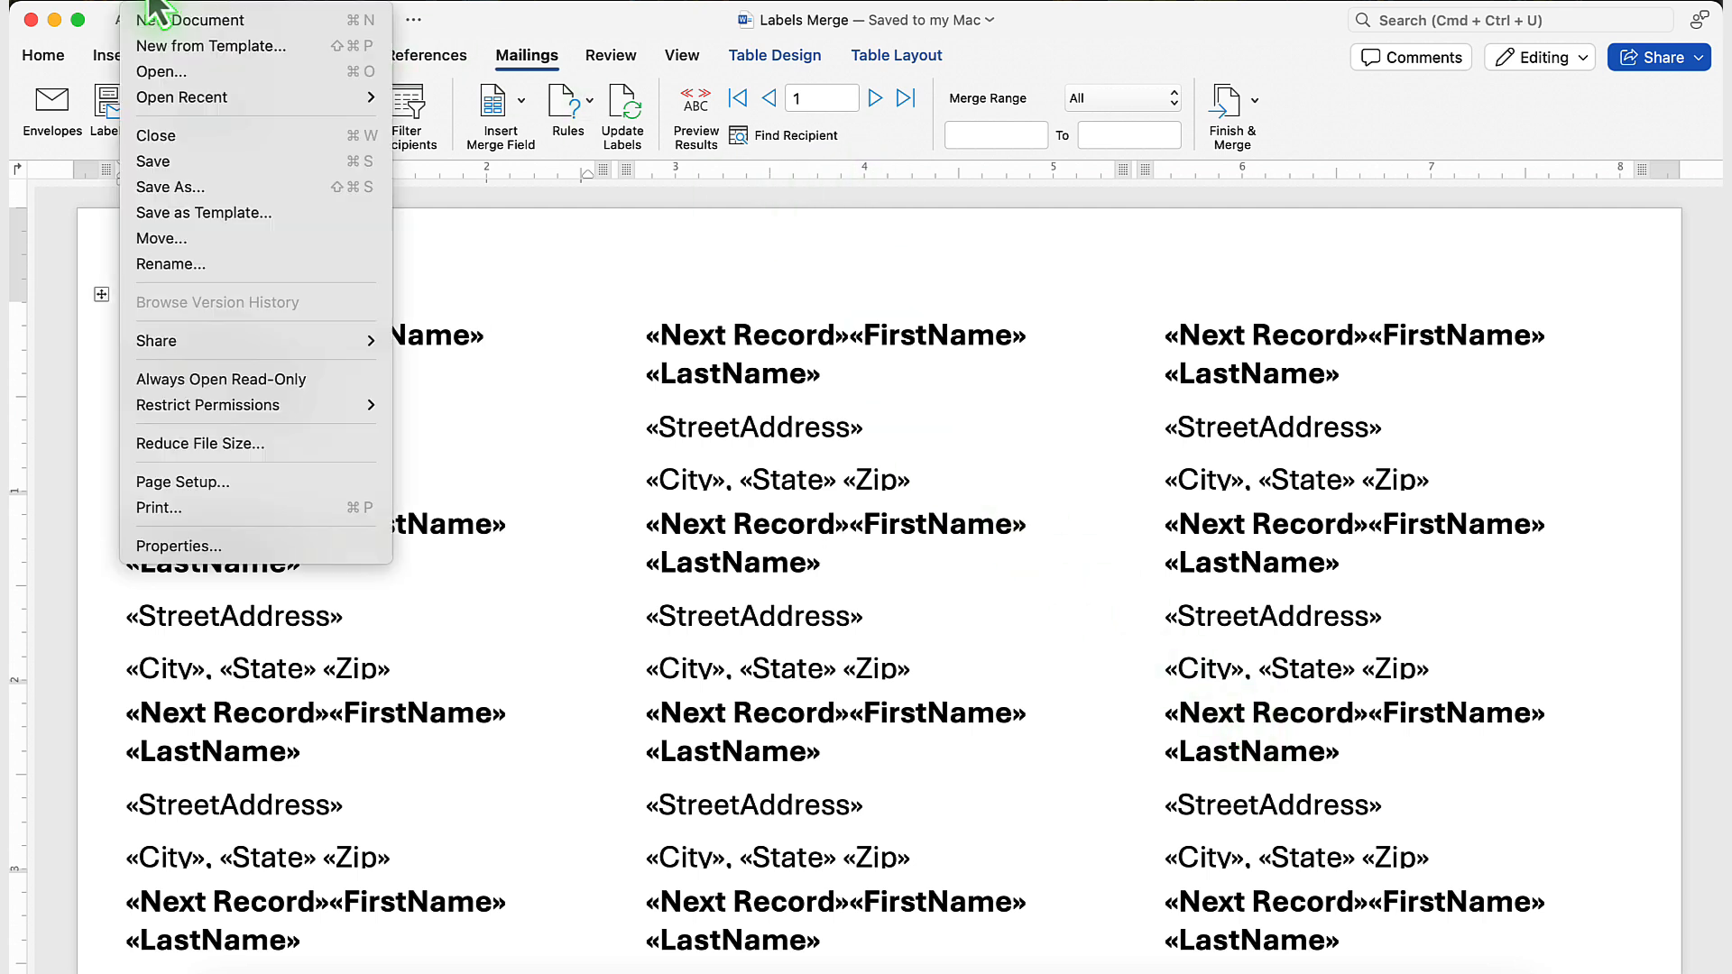
pyautogui.click(183, 135)
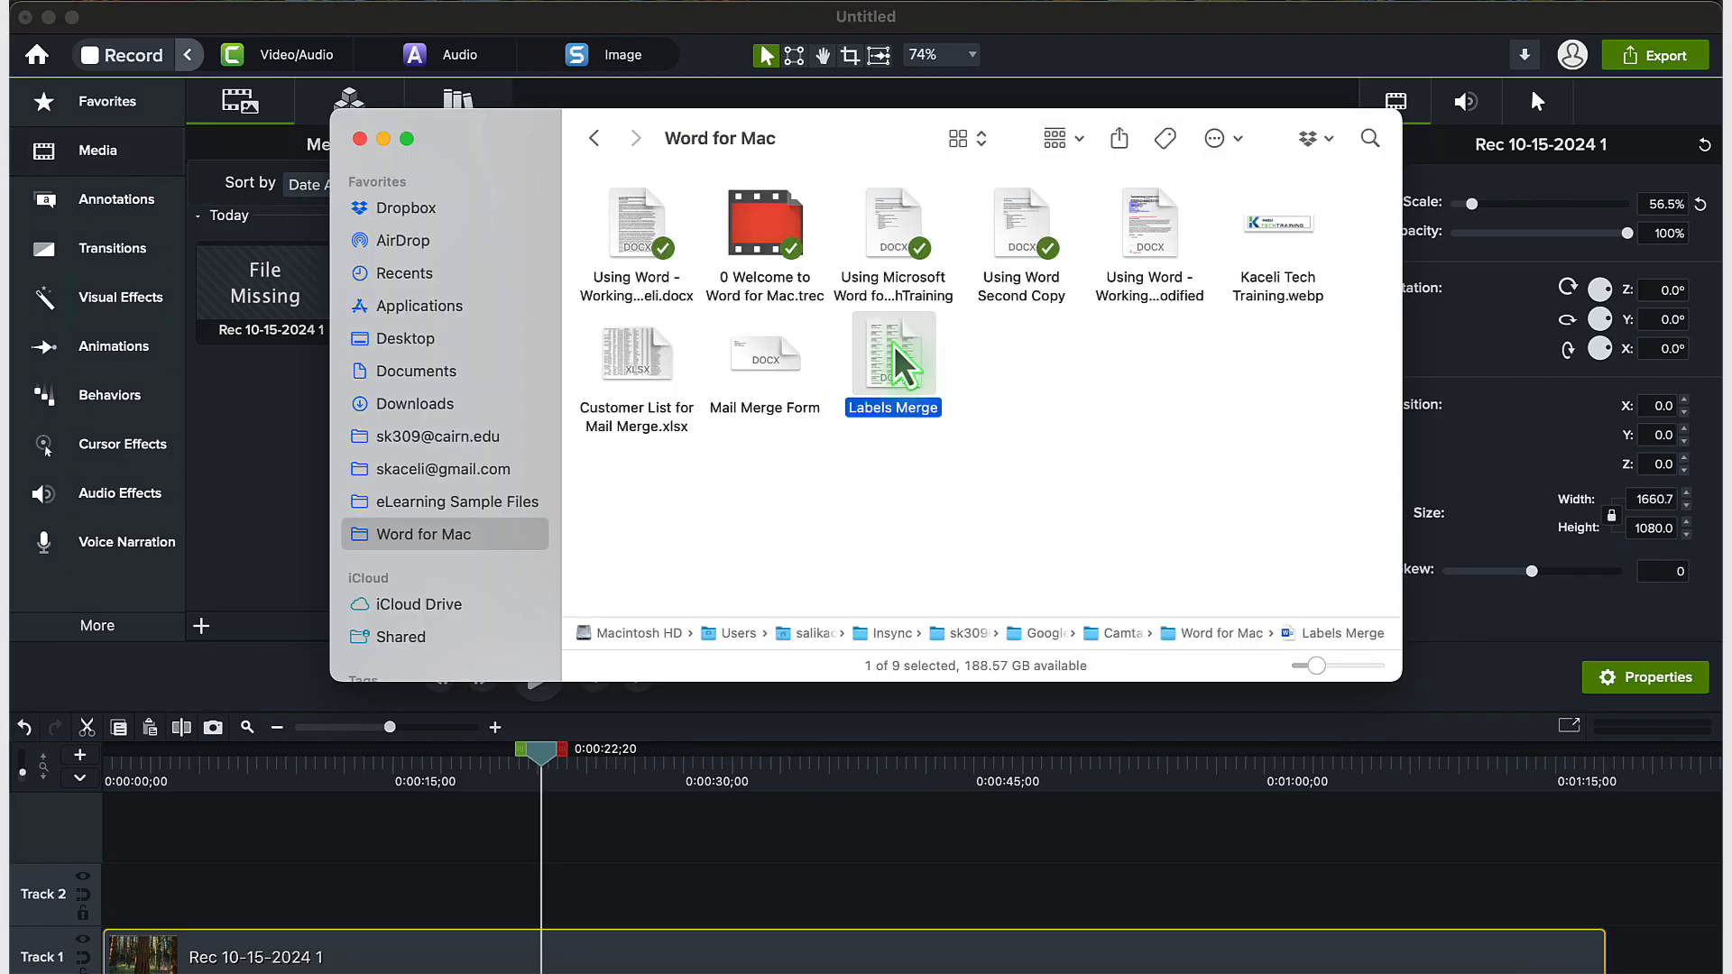
pyautogui.doubleClick(903, 365)
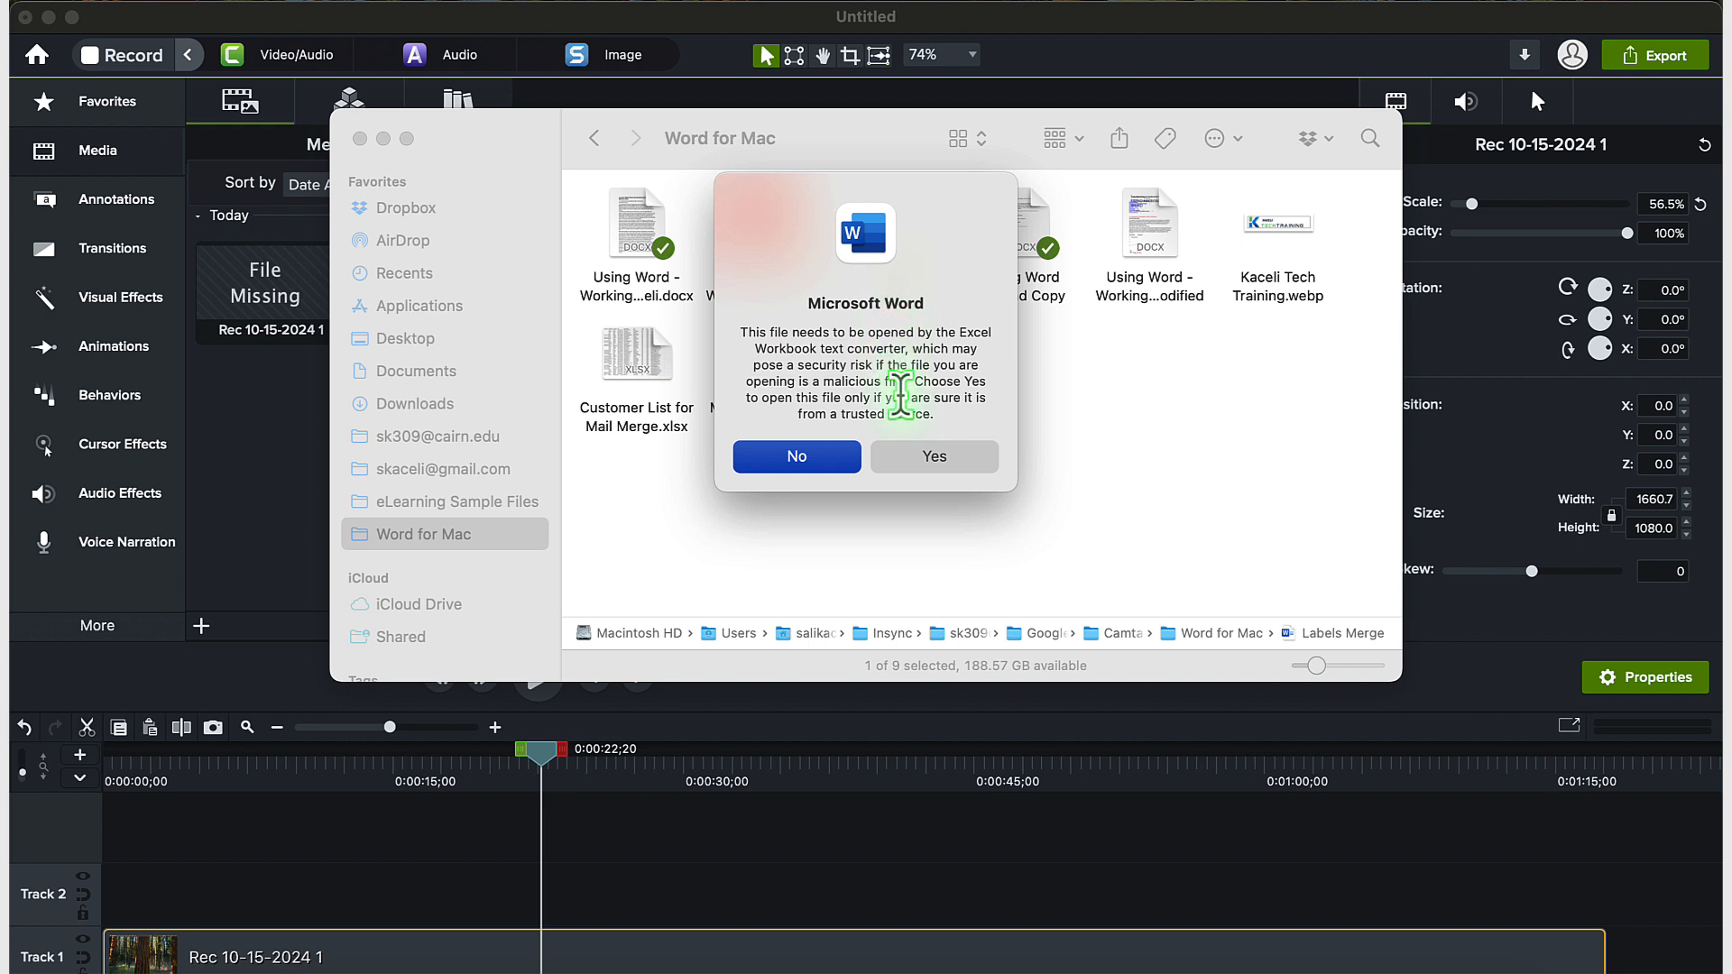
pyautogui.click(929, 458)
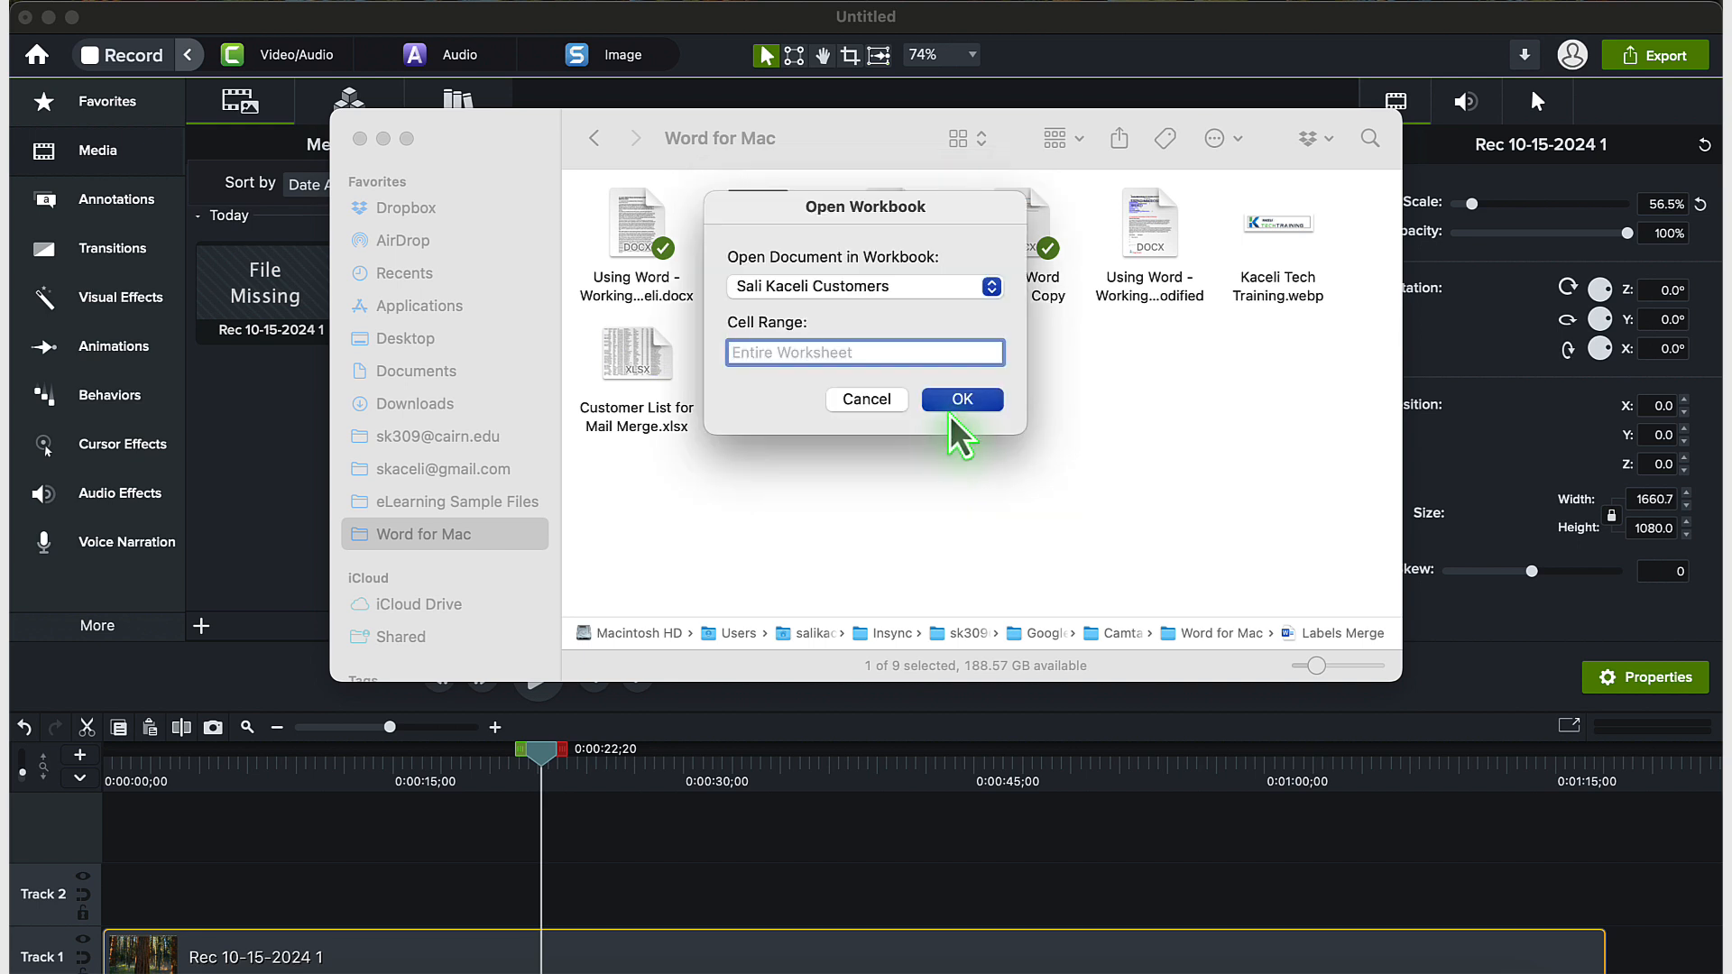
pyautogui.click(962, 401)
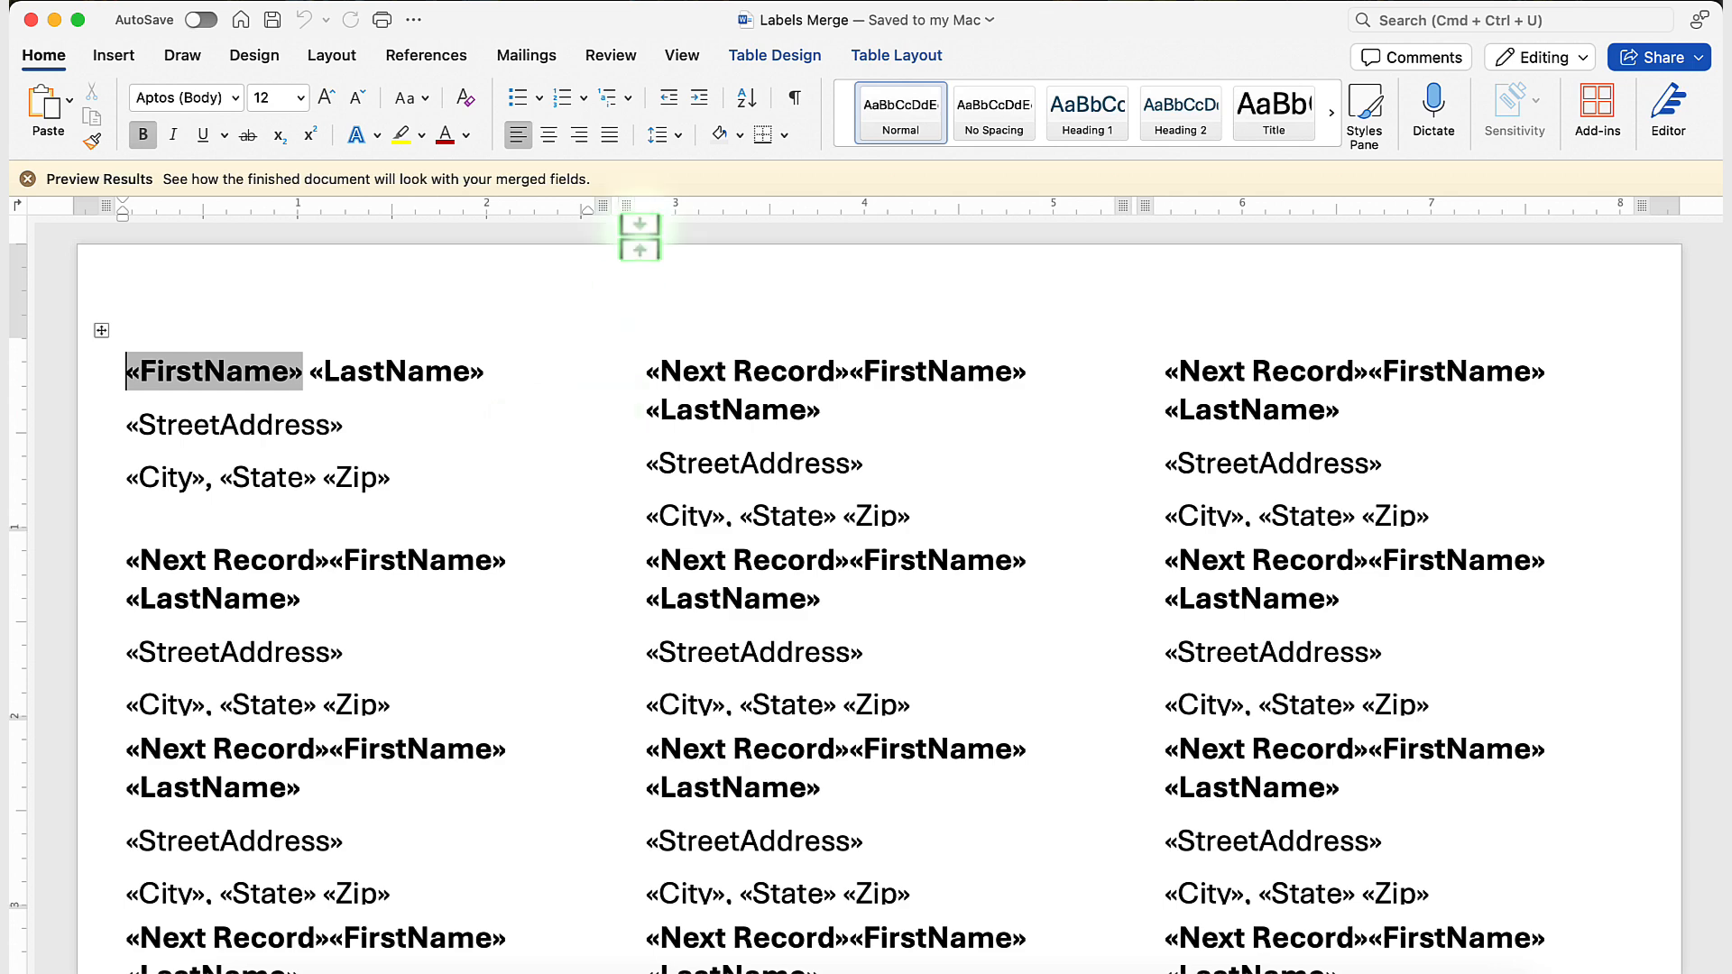
# Preview the merged results in the reopened label document and advance to record 3.
pyautogui.click(538, 57)
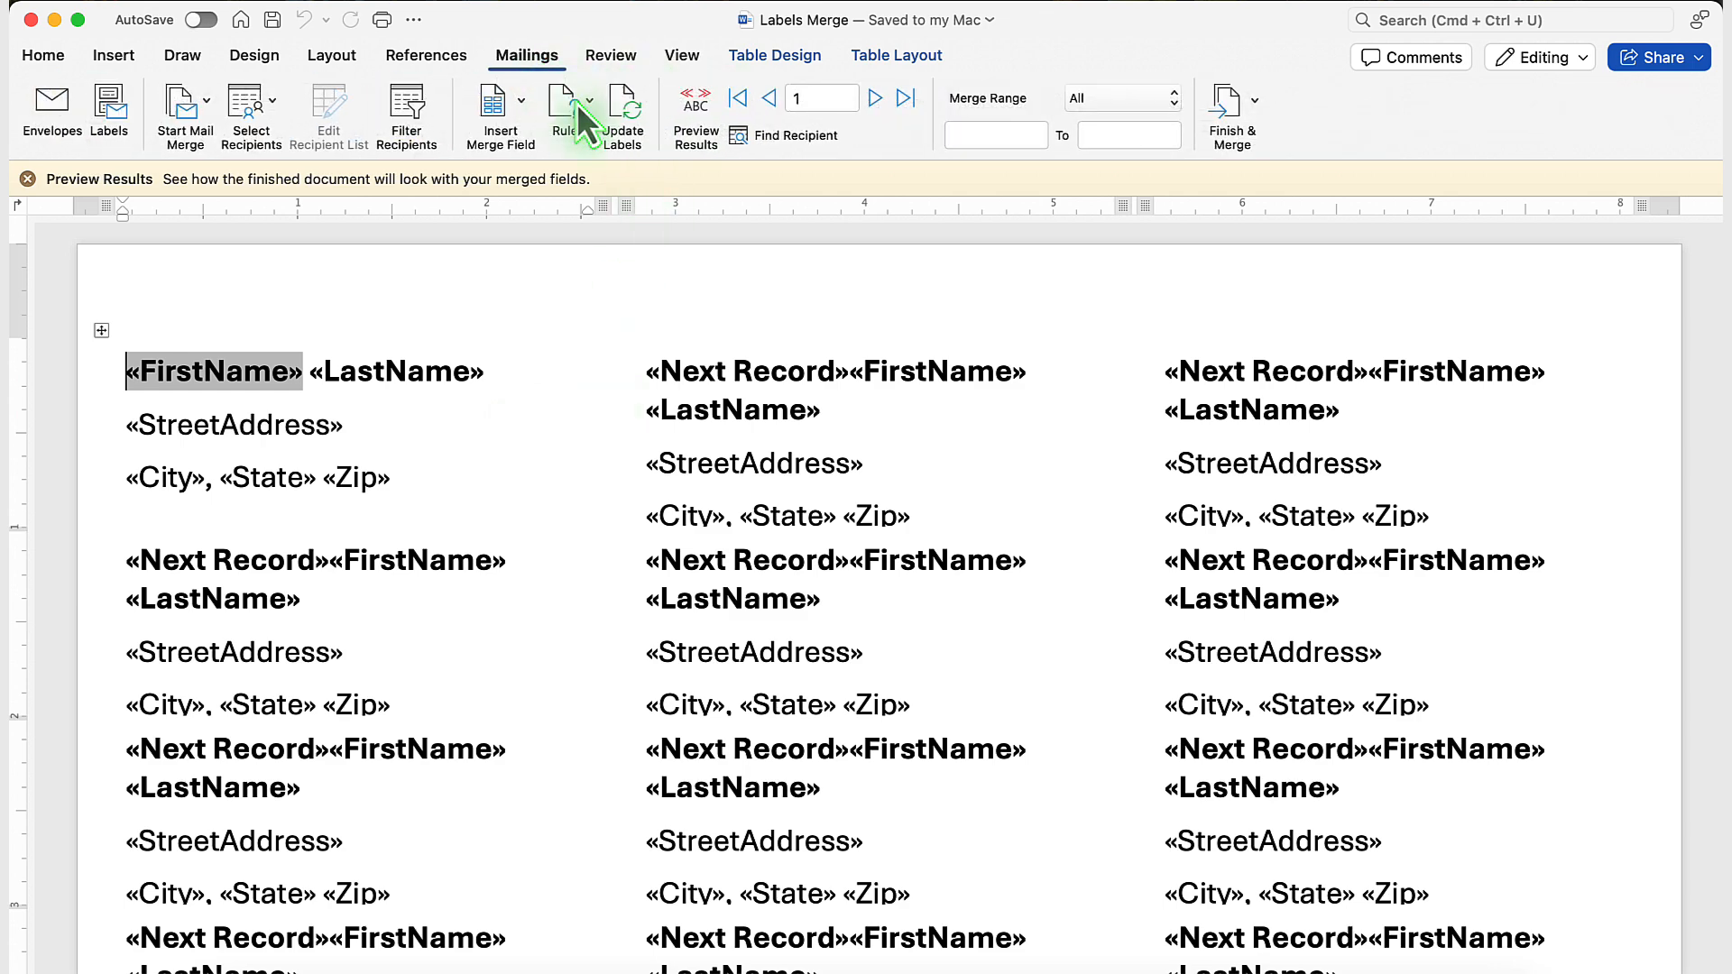
pyautogui.click(700, 99)
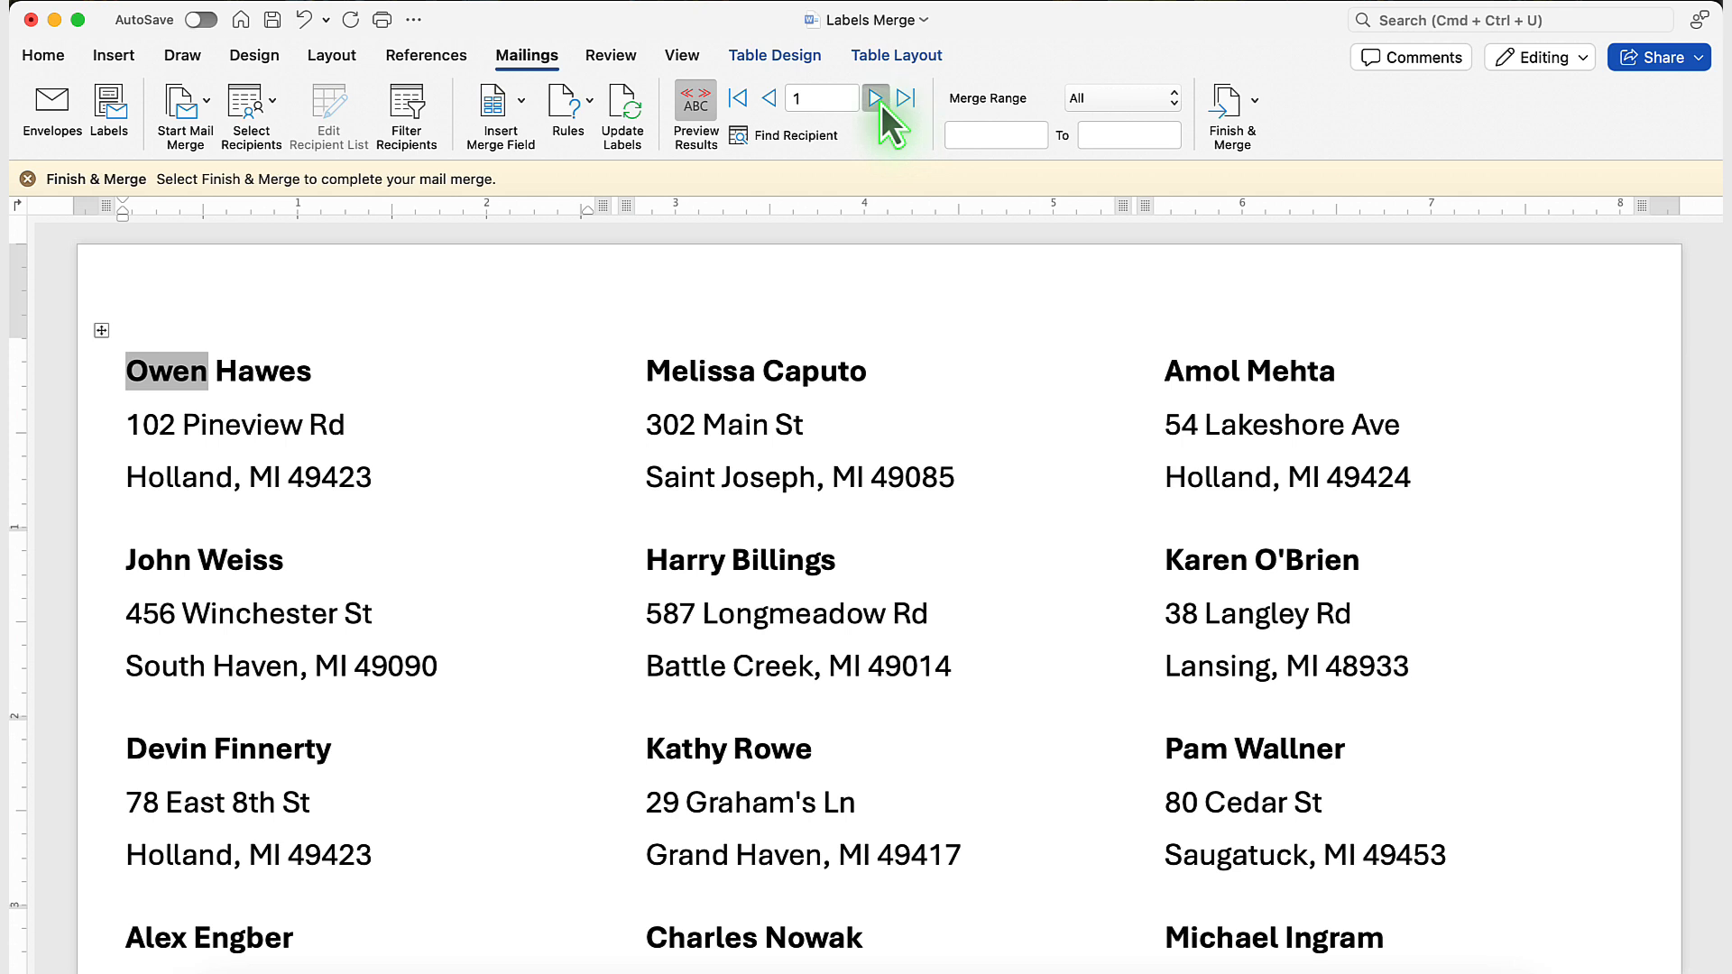
pyautogui.click(880, 101)
pyautogui.click(880, 101)
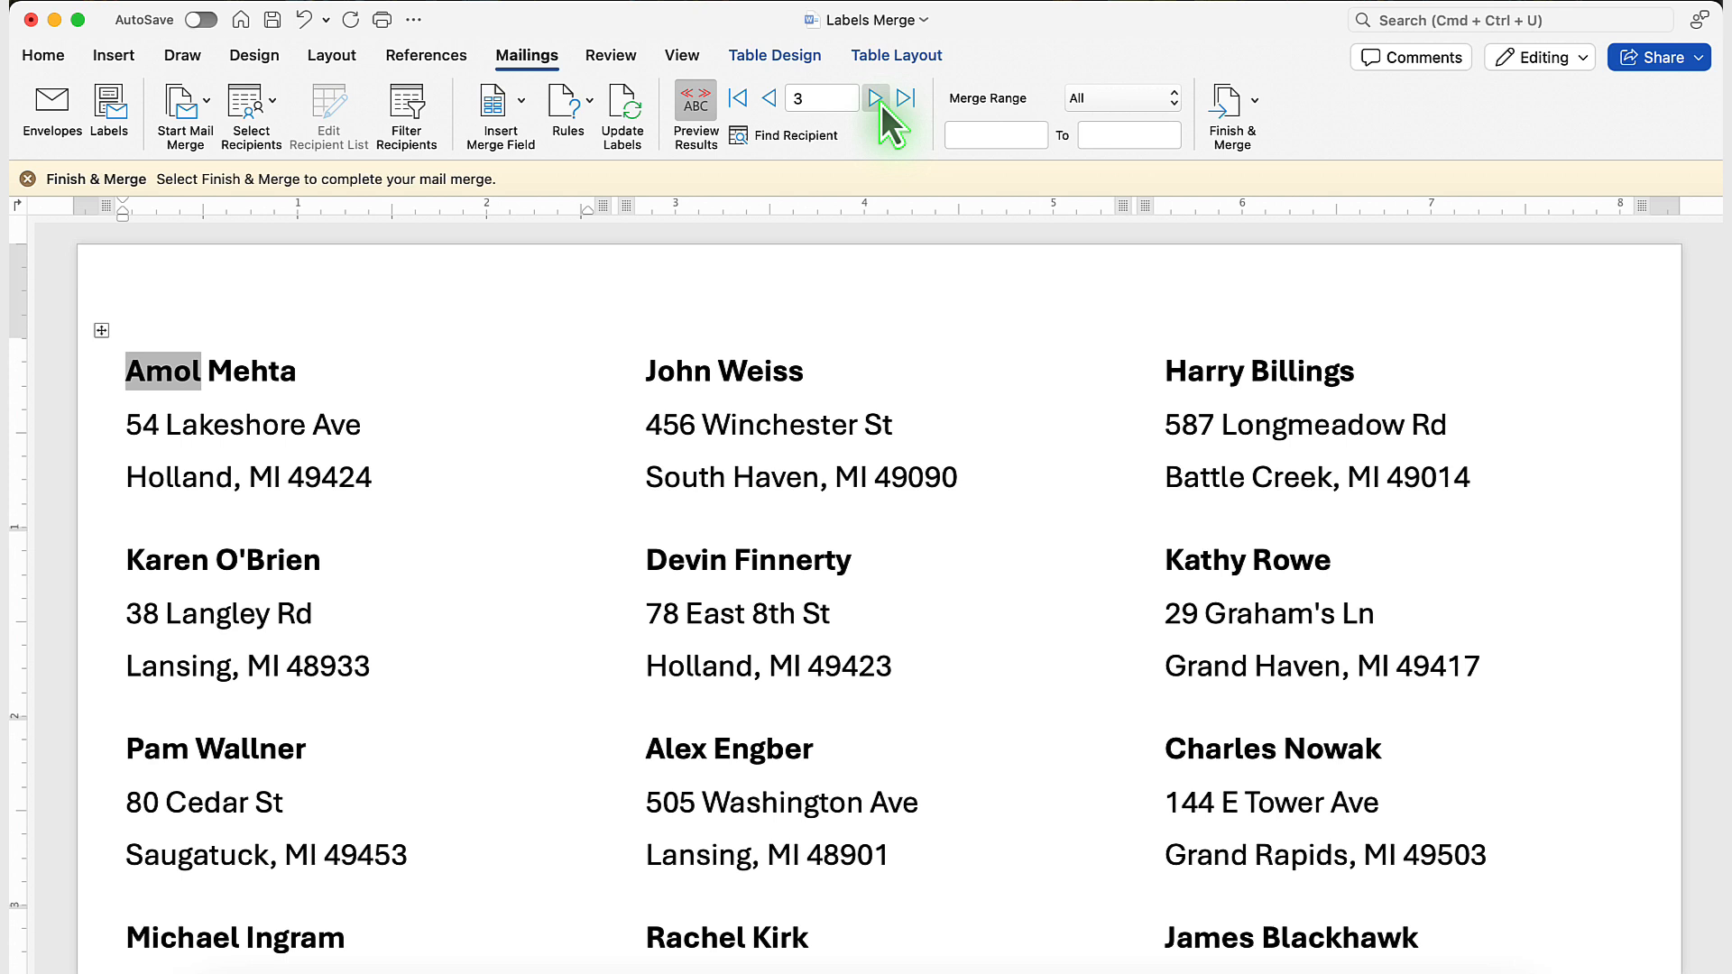
# Open the Finish & Merge output options for the labels.
pyautogui.click(1247, 107)
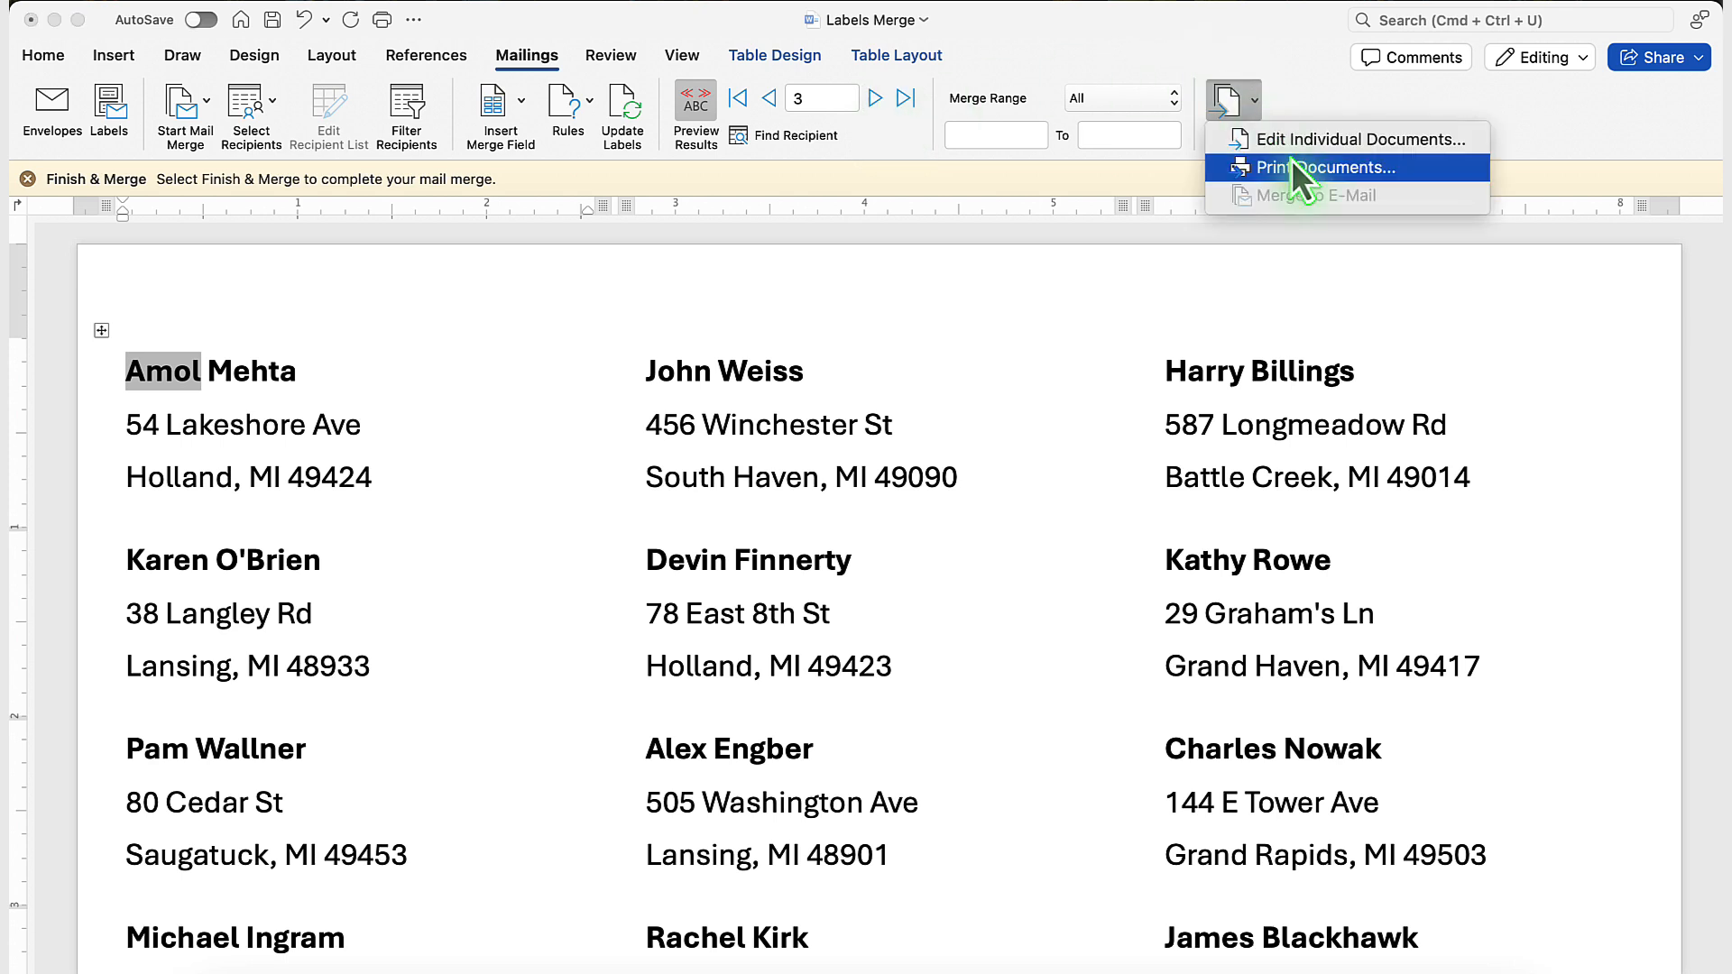